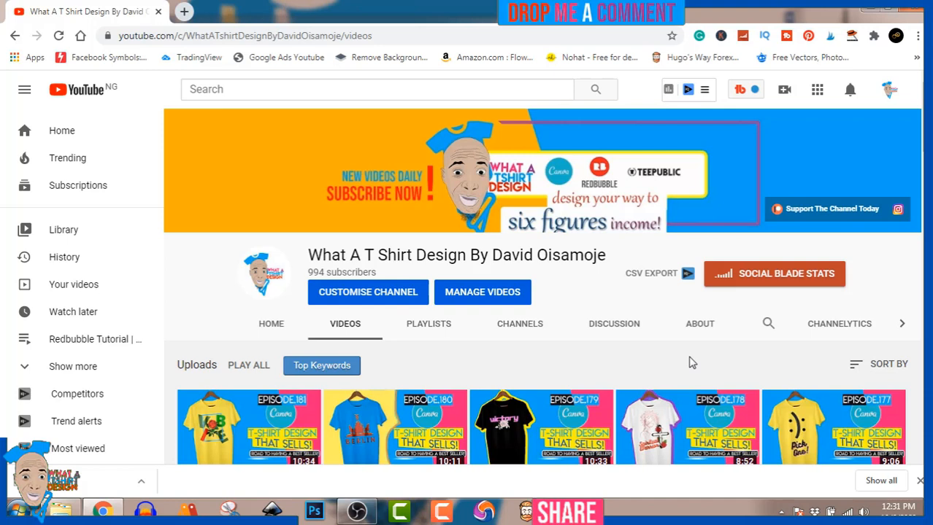
Open Canva in a new browser tab and create a blank design with custom dimensions of 4500 × 5400 px.
{"action": "left_click", "coordinate": [185, 12]}
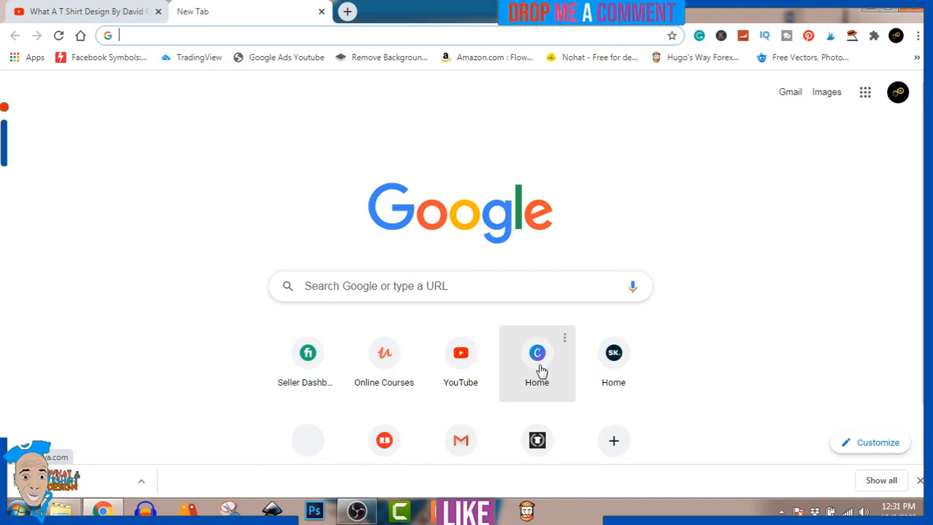
{"action": "left_click", "coordinate": [539, 369]}
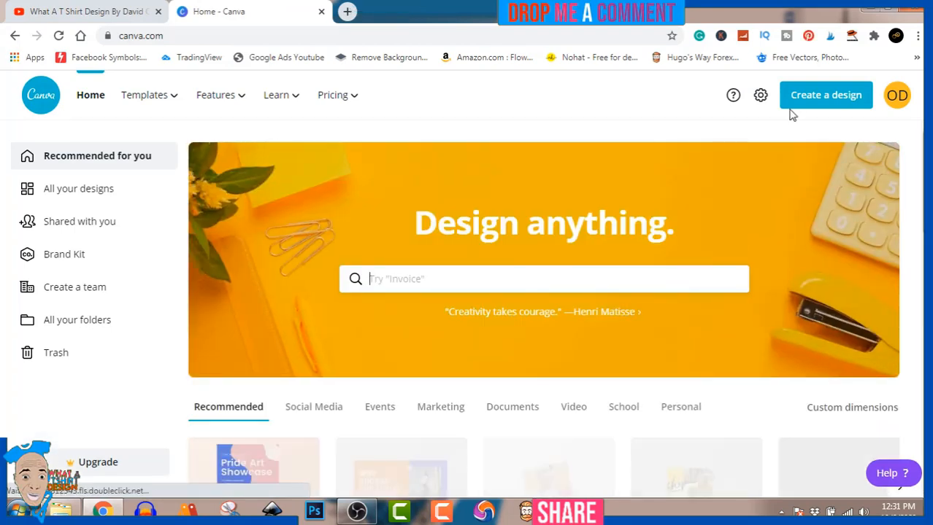
{"action": "left_click", "coordinate": [835, 102]}
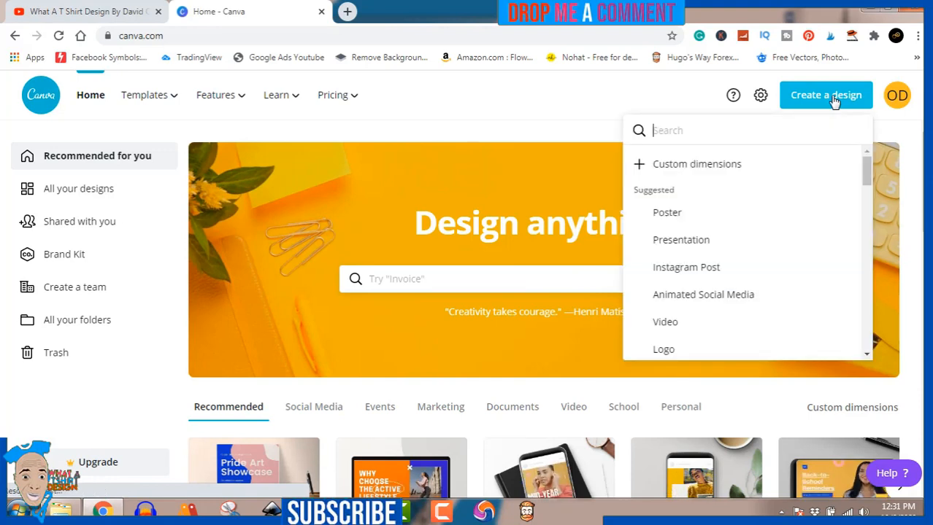
{"action": "left_click", "coordinate": [722, 165]}
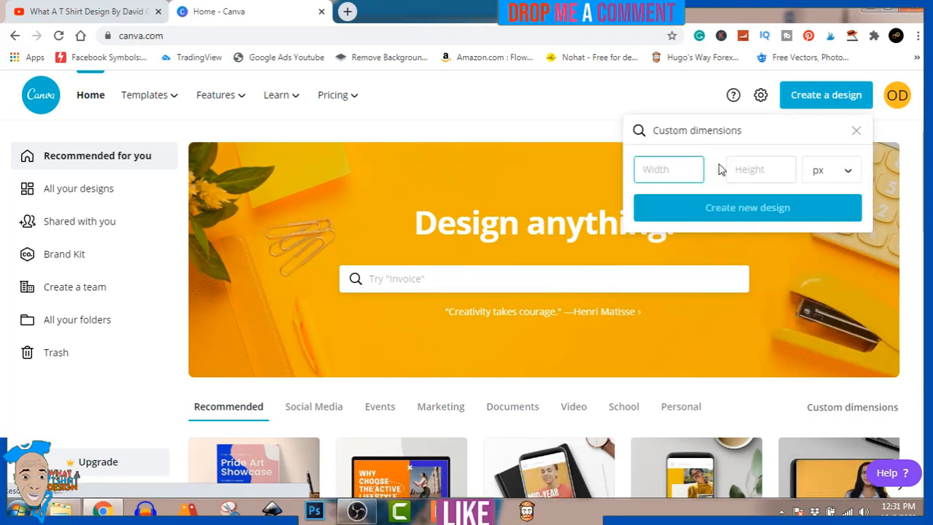
{"action": "type", "text": "4500"}
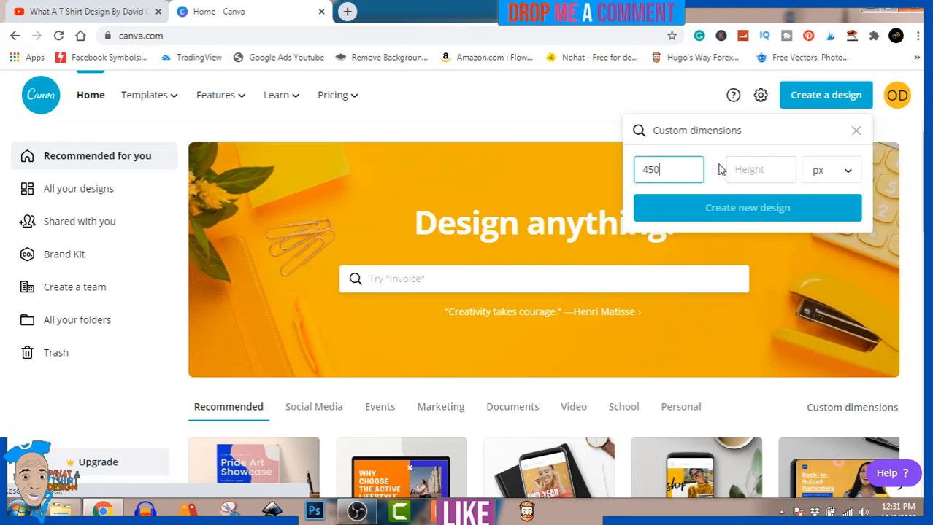
{"action": "left_click", "coordinate": [744, 170]}
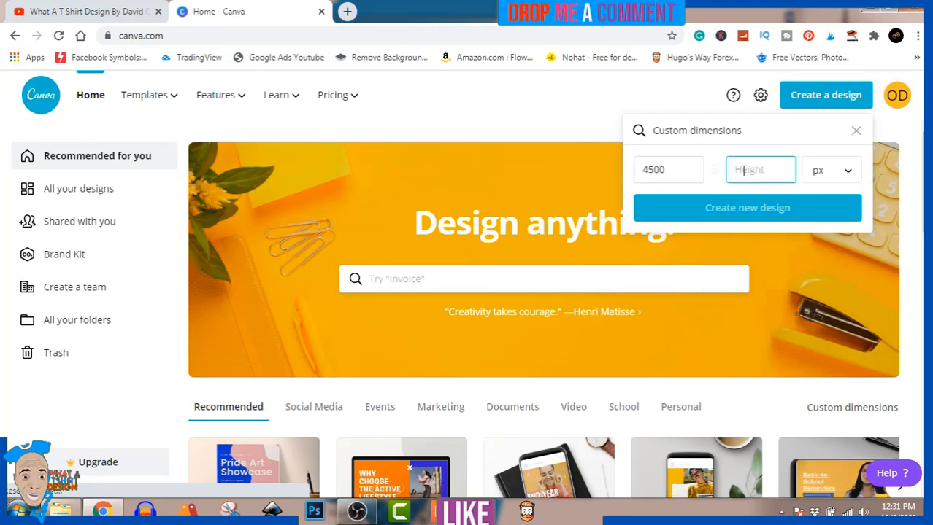
{"action": "type", "text": "5400"}
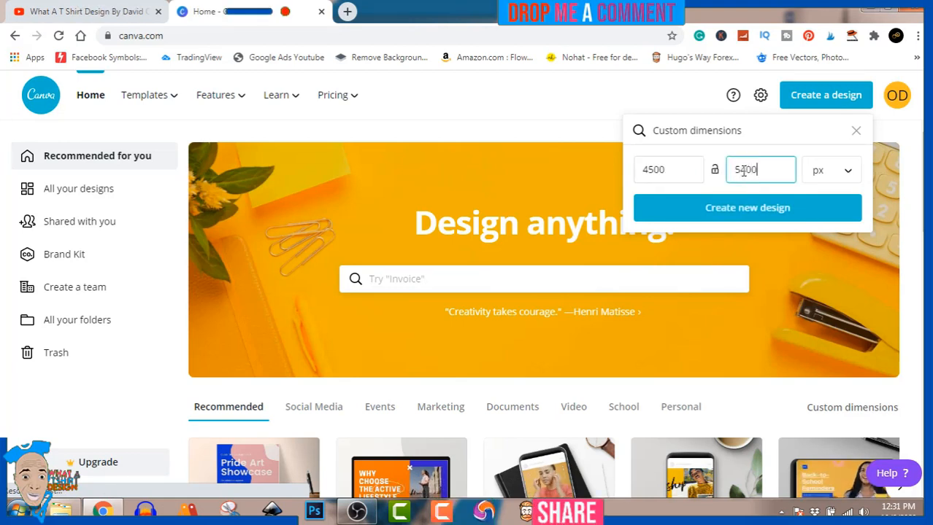
{"action": "left_click", "coordinate": [745, 216]}
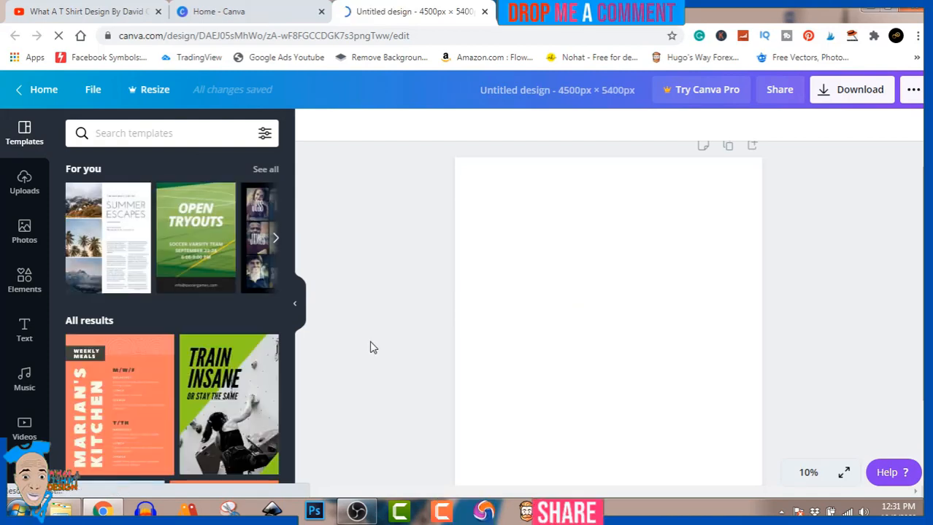
Browse the ready-made font combinations in the text library and try adding the RODEO one.
{"action": "left_click", "coordinate": [26, 337]}
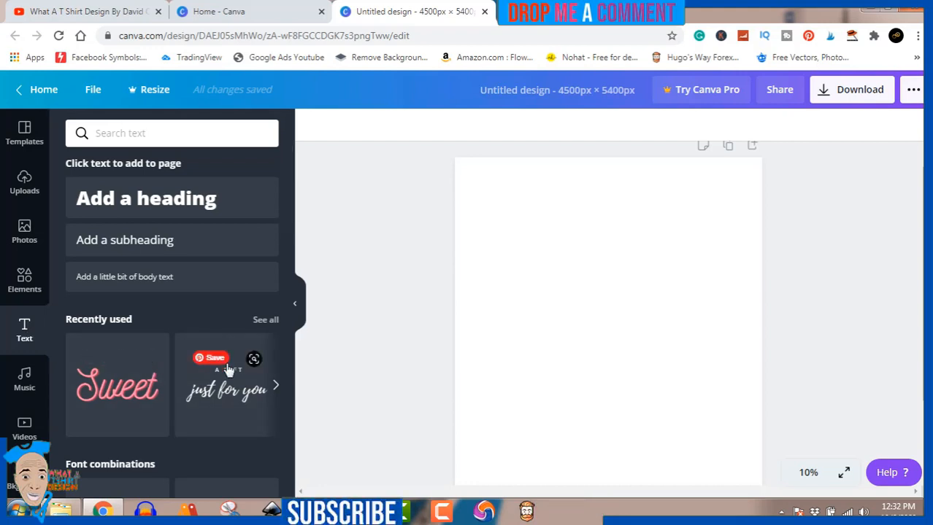
{"action": "scroll", "coordinate": [226, 372], "scroll_direction": "down", "scroll_amount": 4}
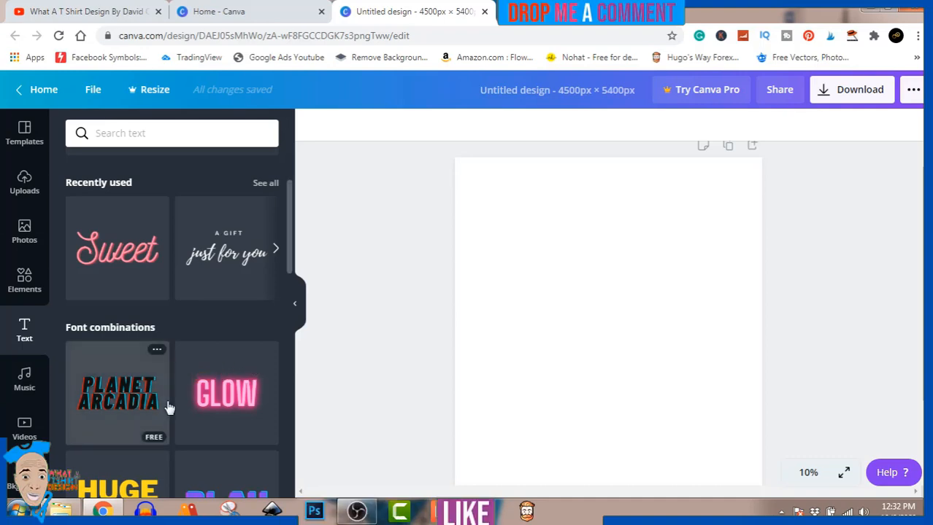
{"action": "scroll", "coordinate": [168, 408], "scroll_direction": "down", "scroll_amount": 3}
{"action": "scroll", "coordinate": [168, 408], "scroll_direction": "down", "scroll_amount": 4}
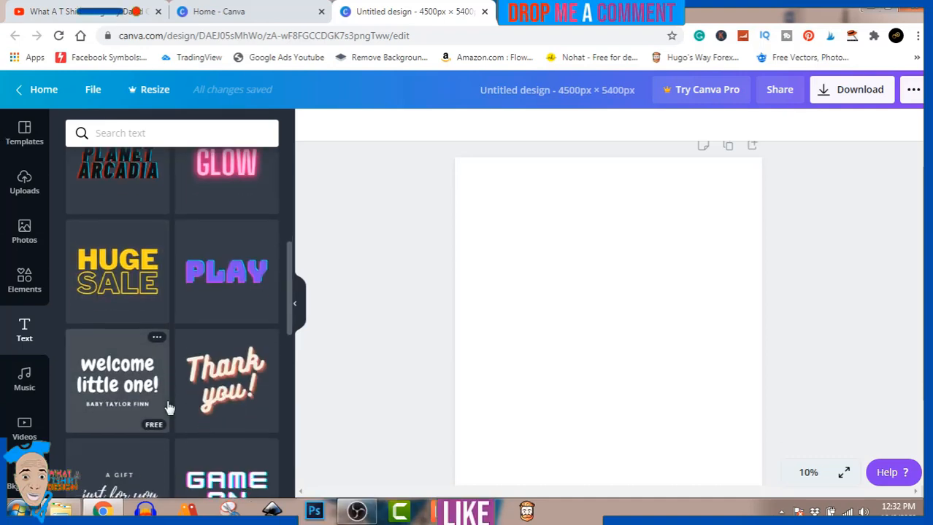
{"action": "scroll", "coordinate": [168, 408], "scroll_direction": "down", "scroll_amount": 2}
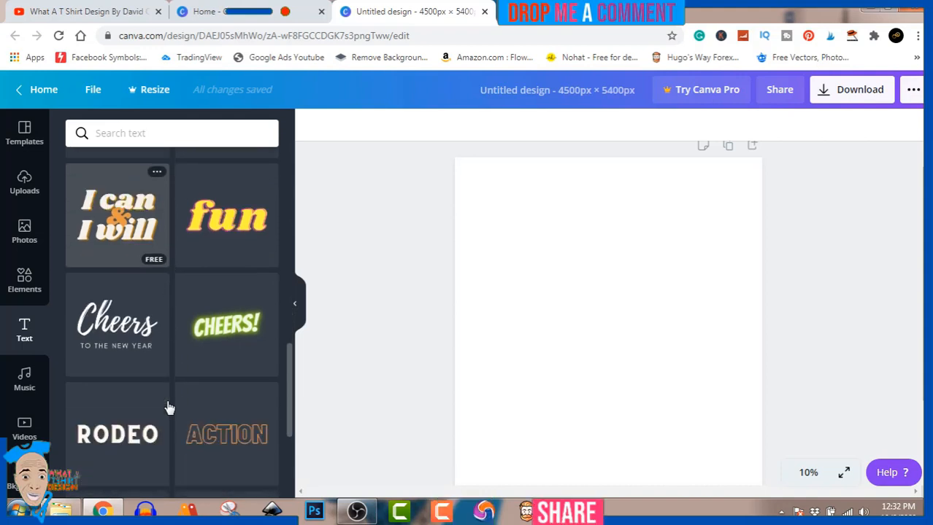
{"action": "scroll", "coordinate": [168, 409], "scroll_direction": "down", "scroll_amount": 2}
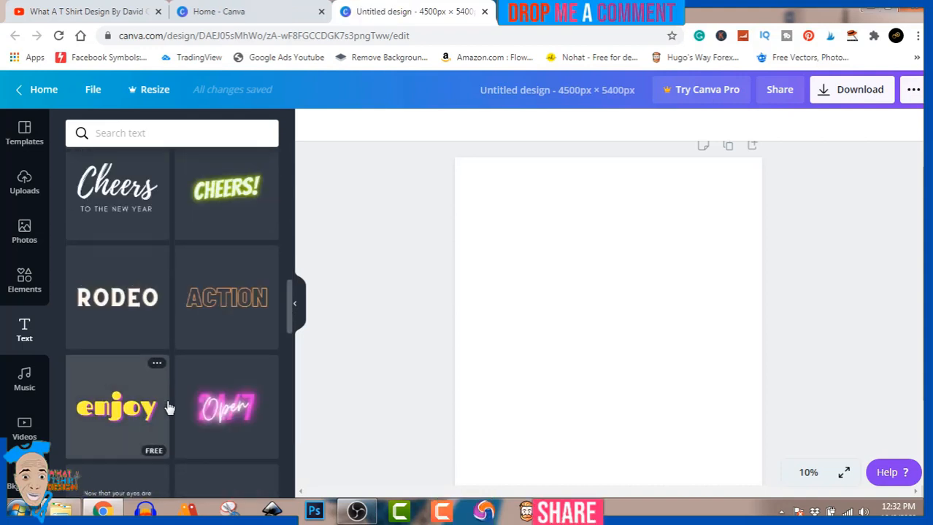
{"action": "left_click", "coordinate": [113, 305]}
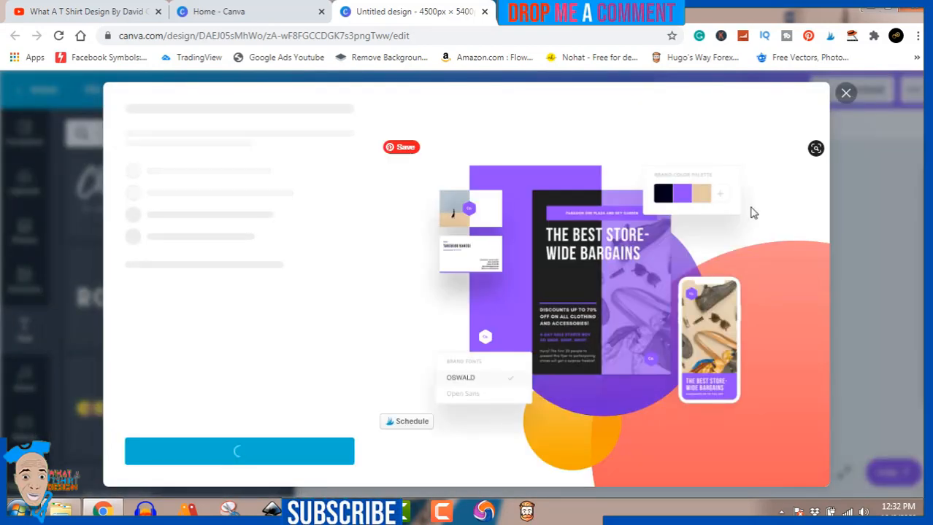
{"action": "left_click", "coordinate": [846, 94]}
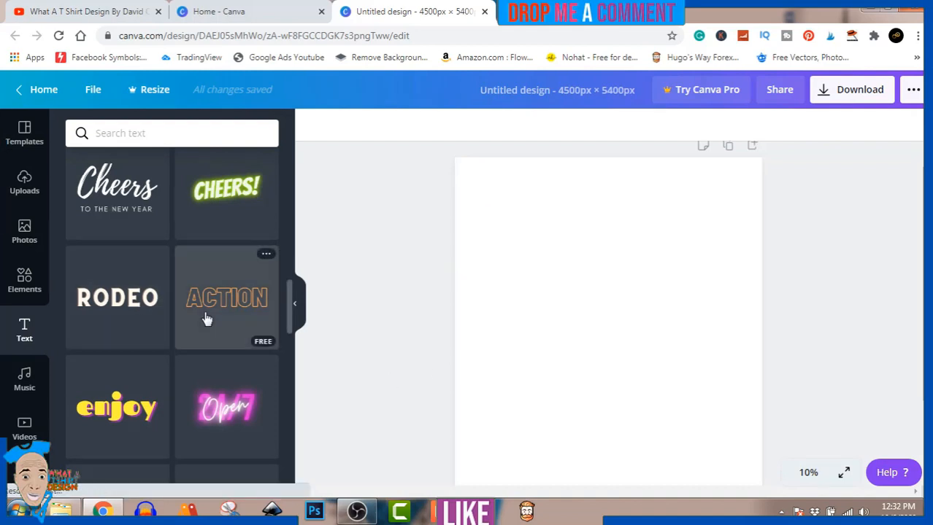
Look through more font combinations and try adding the BAKED FRESH and FEELIN' CUTE ones.
{"action": "scroll", "coordinate": [207, 319], "scroll_direction": "down", "scroll_amount": 3}
{"action": "scroll", "coordinate": [207, 319], "scroll_direction": "down", "scroll_amount": 5}
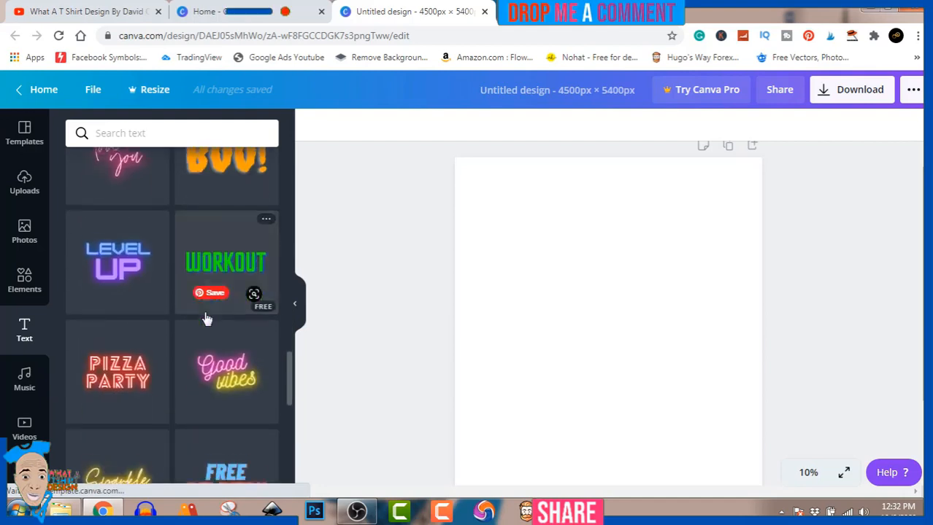
{"action": "scroll", "coordinate": [204, 312], "scroll_direction": "down", "scroll_amount": 2}
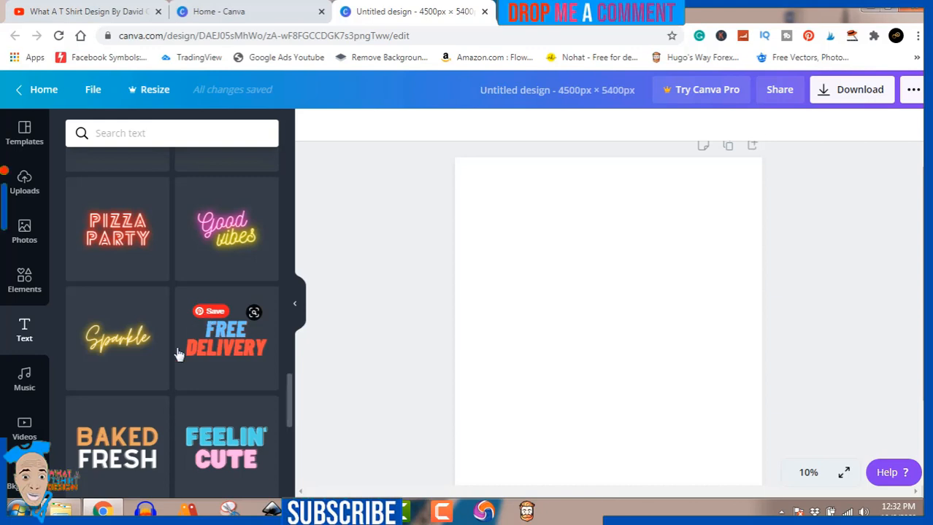
{"action": "scroll", "coordinate": [200, 340], "scroll_direction": "down", "scroll_amount": 2}
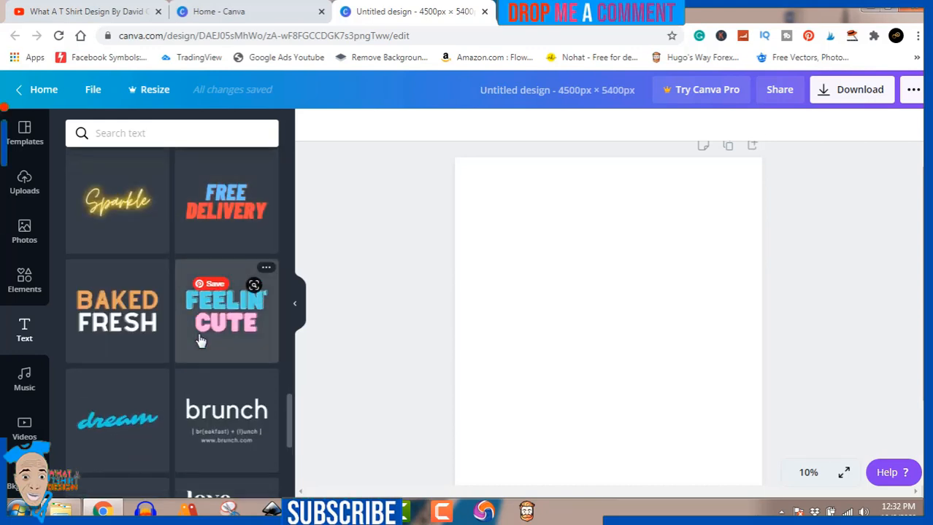
{"action": "scroll", "coordinate": [201, 341], "scroll_direction": "down", "scroll_amount": 2}
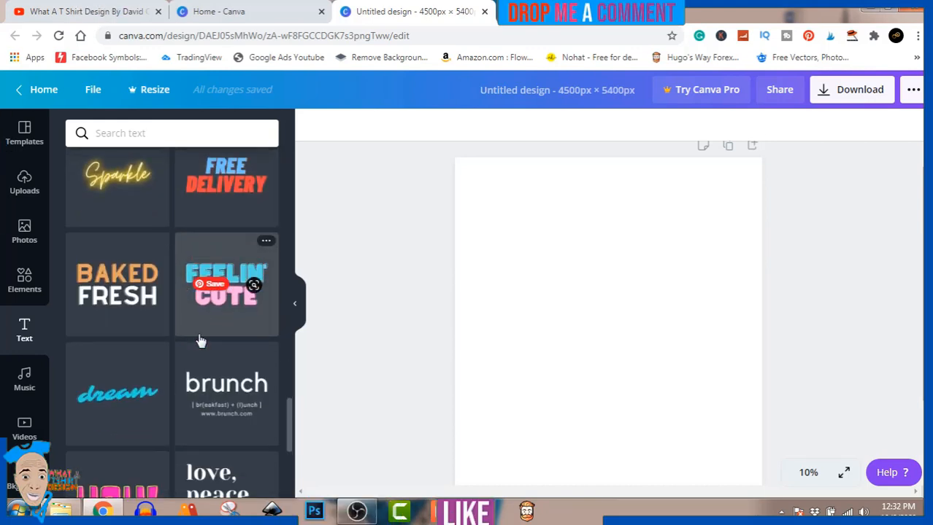
{"action": "scroll", "coordinate": [201, 341], "scroll_direction": "down", "scroll_amount": 3}
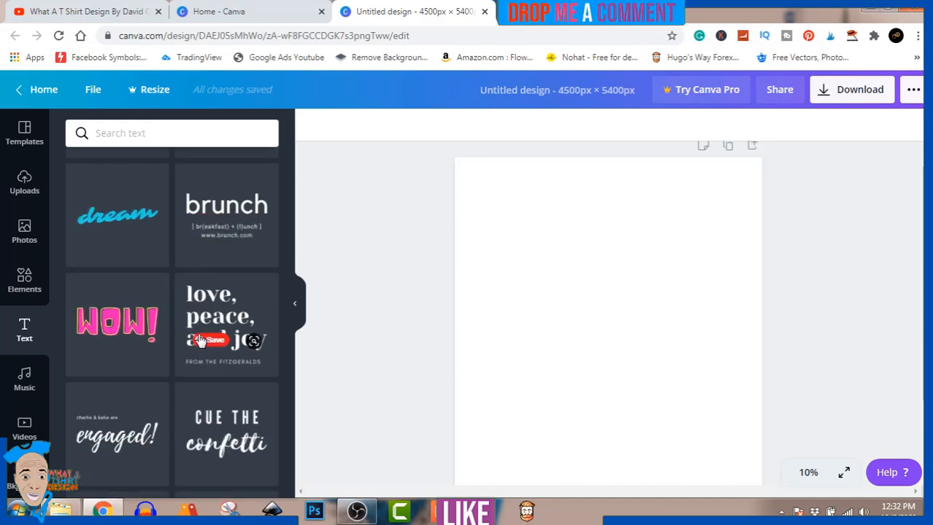
{"action": "scroll", "coordinate": [178, 273], "scroll_direction": "up", "scroll_amount": 1}
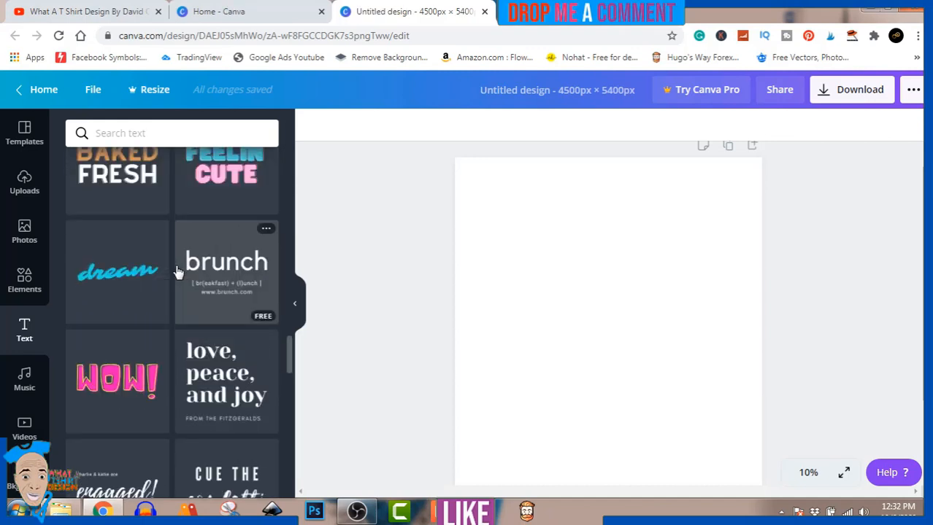
{"action": "scroll", "coordinate": [177, 272], "scroll_direction": "up", "scroll_amount": 1}
{"action": "left_click", "coordinate": [121, 243]}
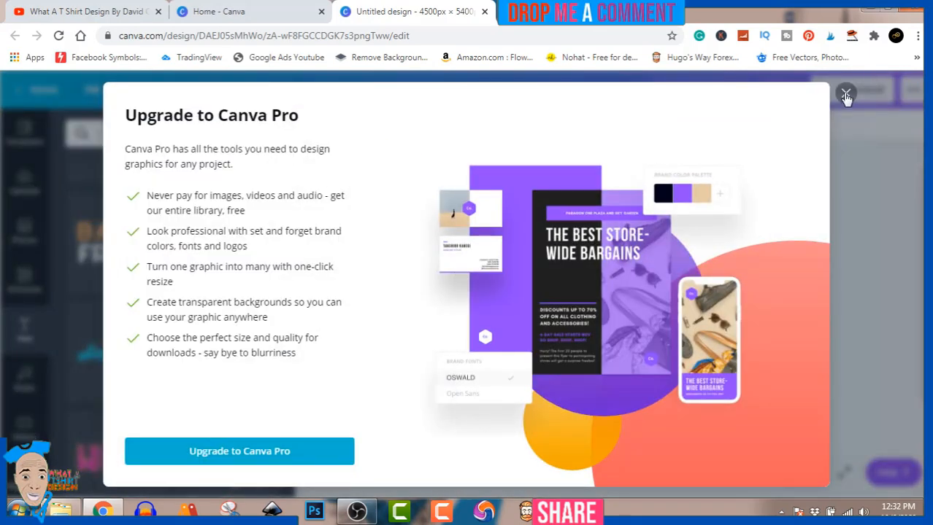
{"action": "left_click", "coordinate": [846, 96]}
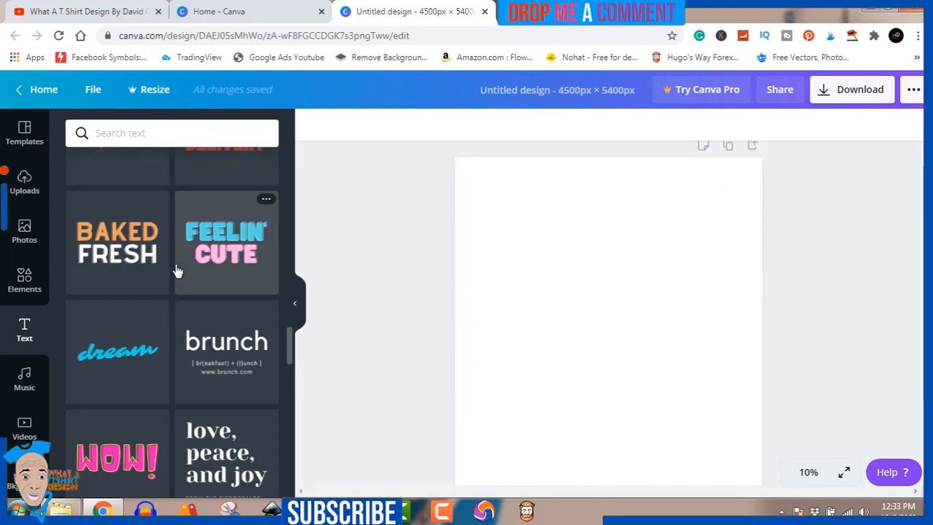
{"action": "left_click", "coordinate": [236, 235]}
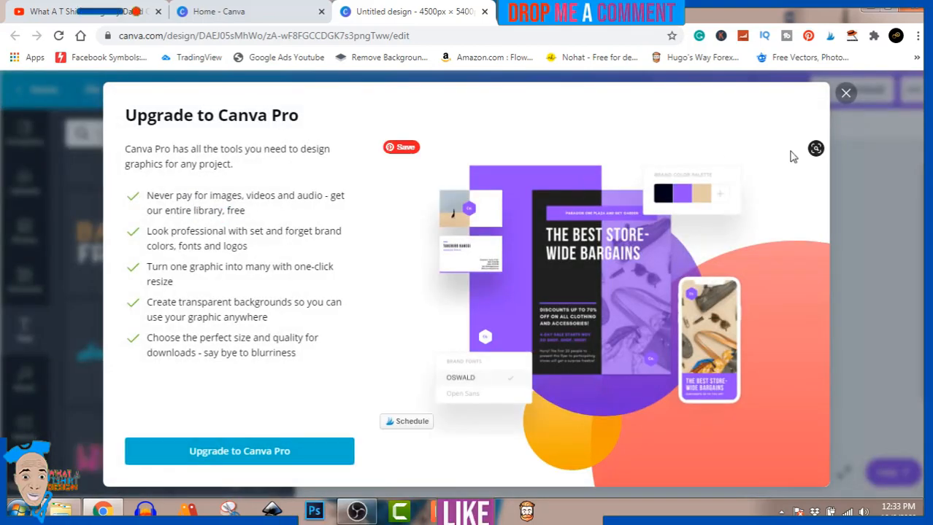
{"action": "left_click", "coordinate": [845, 93]}
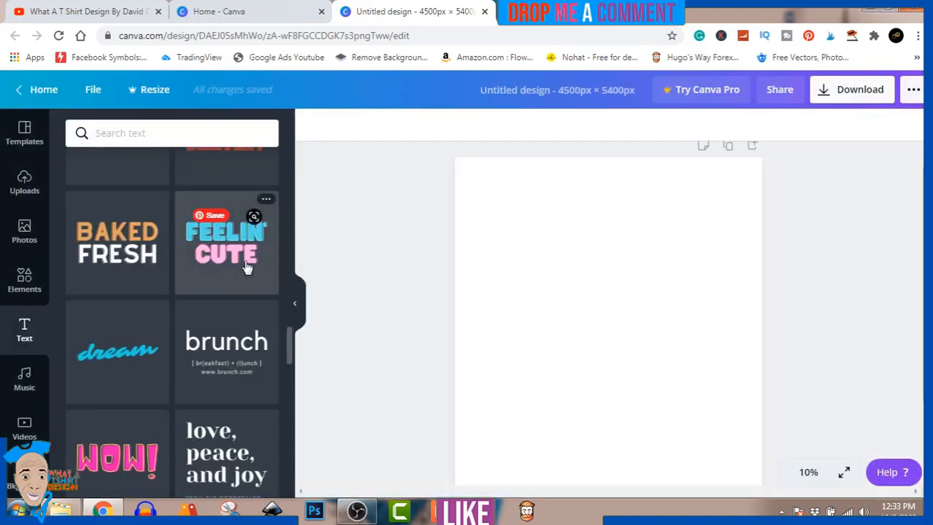
Add the COFFEE PLEASE font combination, enlarge it to about font size 580, and place it in the upper half of the page.
{"action": "scroll", "coordinate": [246, 267], "scroll_direction": "down", "scroll_amount": 6}
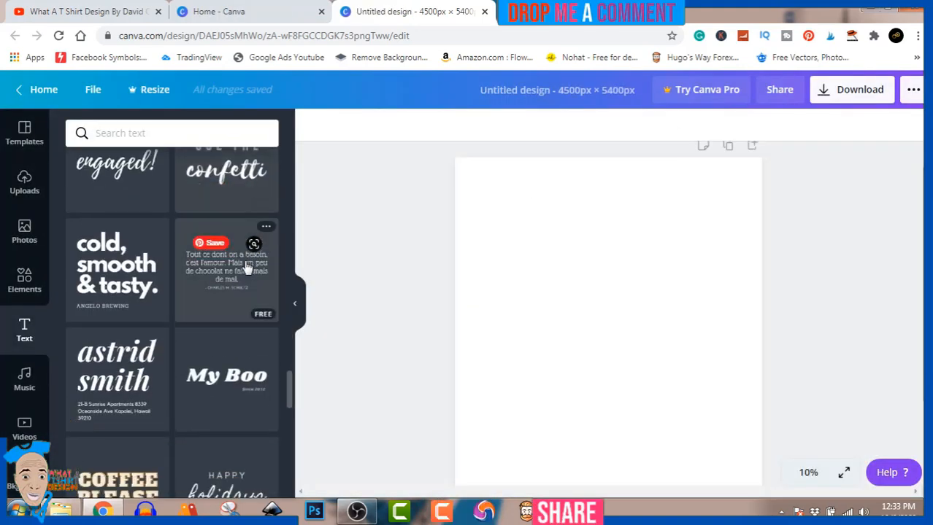
{"action": "scroll", "coordinate": [247, 266], "scroll_direction": "down", "scroll_amount": 3}
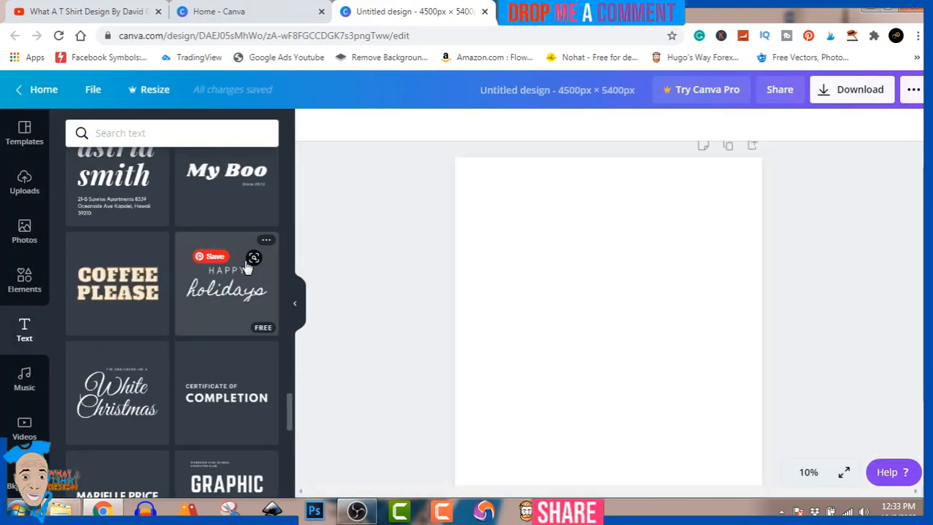
{"action": "left_click", "coordinate": [119, 302]}
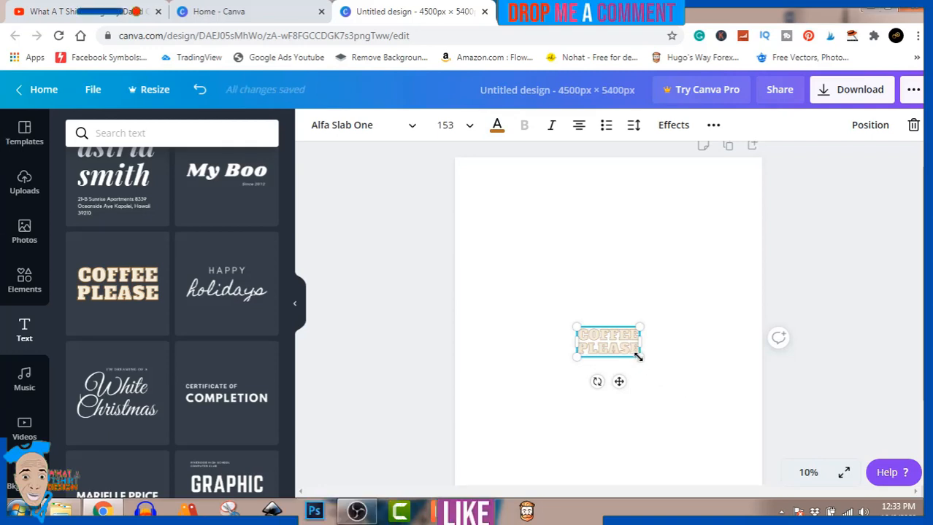
{"action": "left_click_drag", "start_coordinate": [639, 357], "coordinate": [814, 440]}
{"action": "left_click_drag", "start_coordinate": [710, 373], "coordinate": [627, 275]}
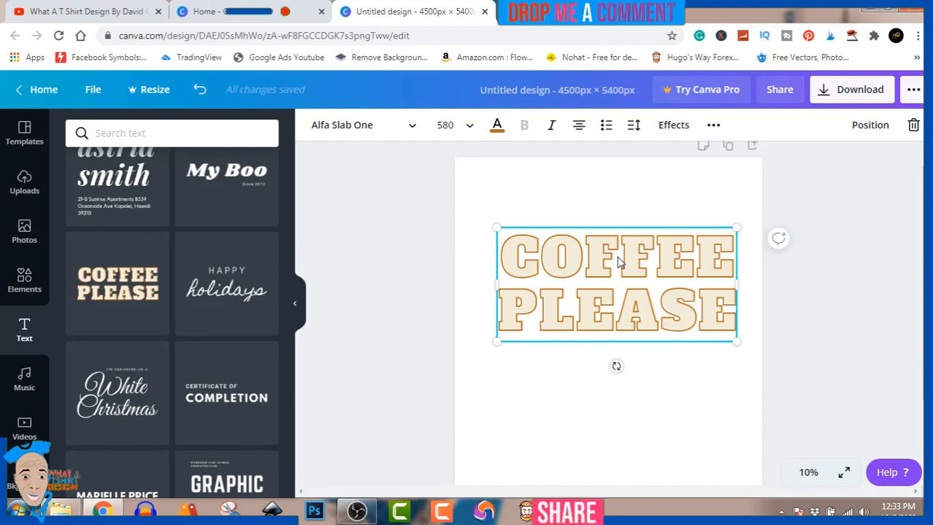
Duplicate the COFFEE PLEASE text and align the copy directly beneath the original.
{"action": "left_click_drag", "start_coordinate": [618, 263], "coordinate": [611, 362]}
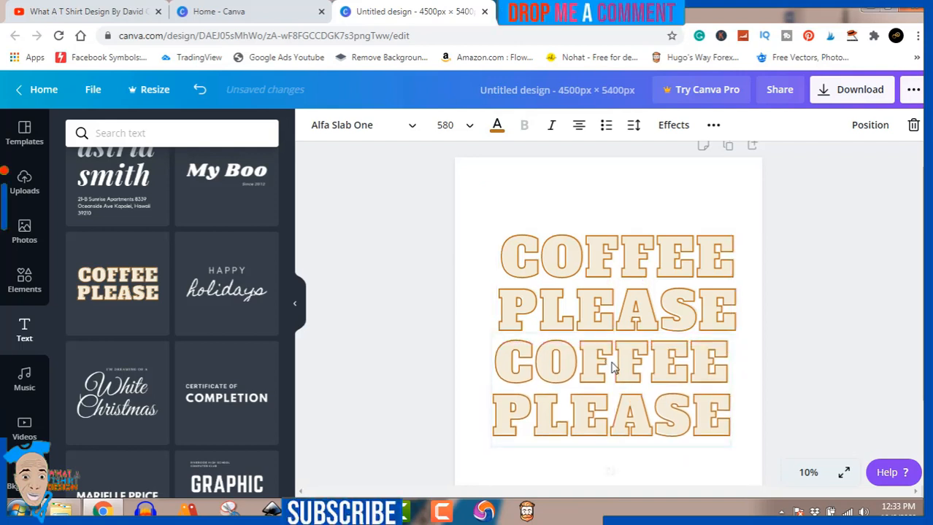
{"action": "left_click", "coordinate": [800, 298]}
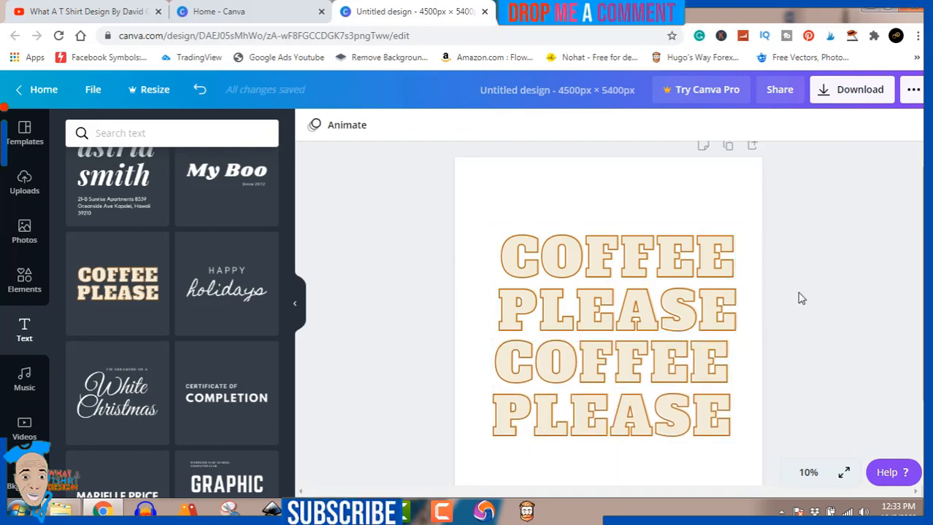
{"action": "left_click_drag", "start_coordinate": [641, 360], "coordinate": [647, 359]}
{"action": "left_click", "coordinate": [852, 311]}
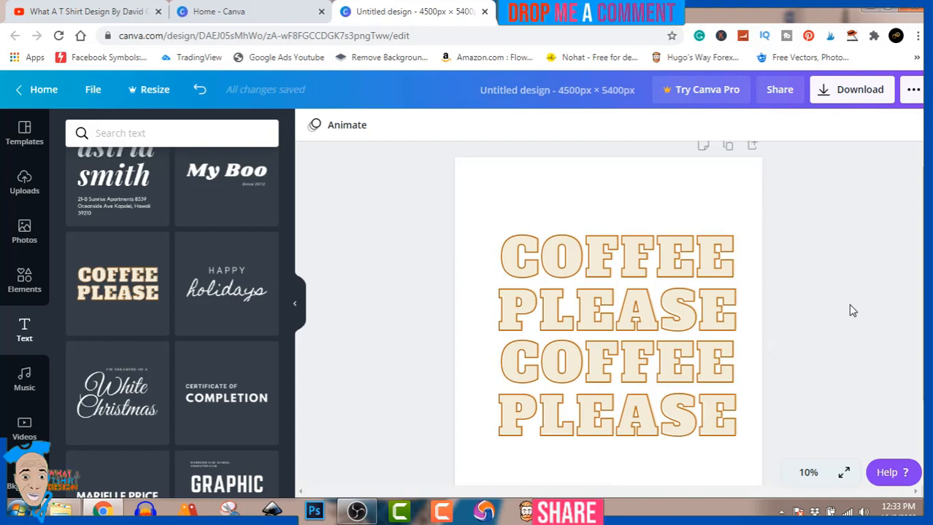
Replace the wording of the upper COFFEE PLEASE text with KNOW JESUS, keeping one word per line.
{"action": "left_click", "coordinate": [662, 260]}
{"action": "double_click", "coordinate": [662, 256]}
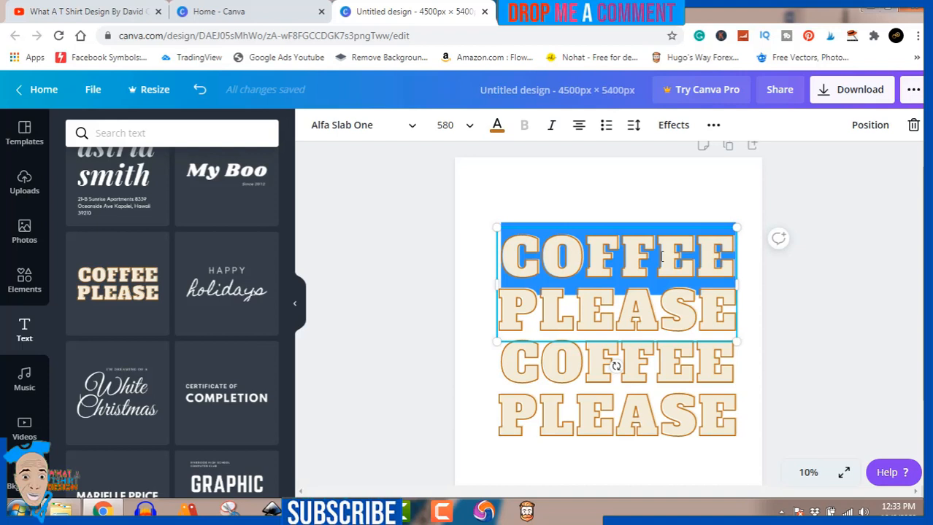
{"action": "type", "text": "KNOW"}
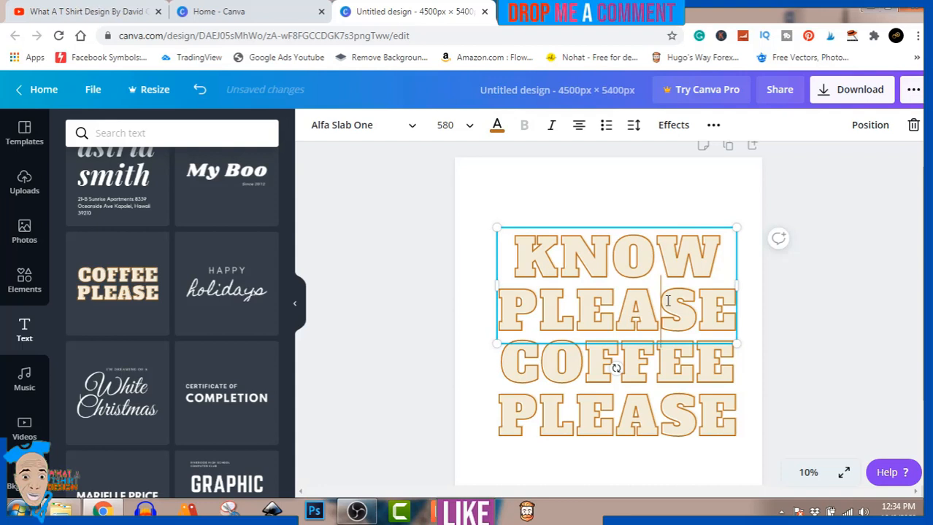
{"action": "double_click", "coordinate": [667, 301]}
{"action": "type", "text": "JESU"}
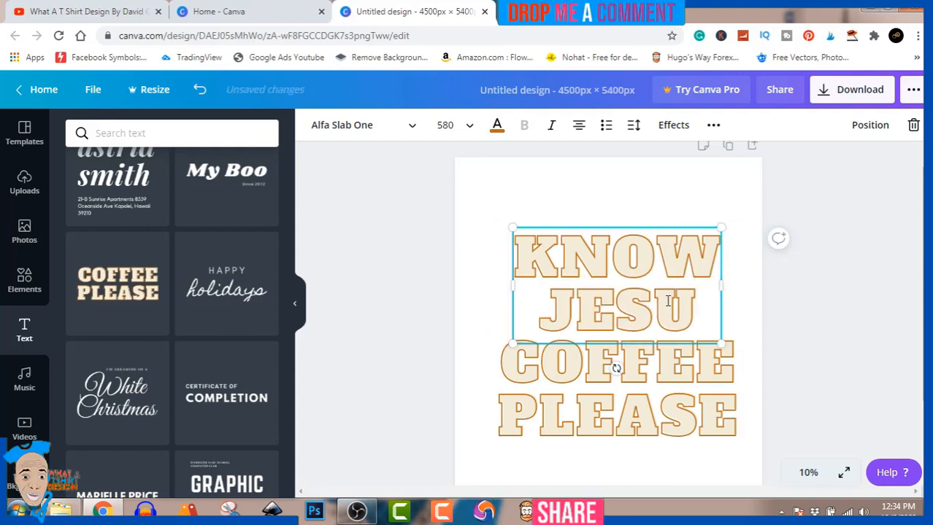
{"action": "type", "text": "S"}
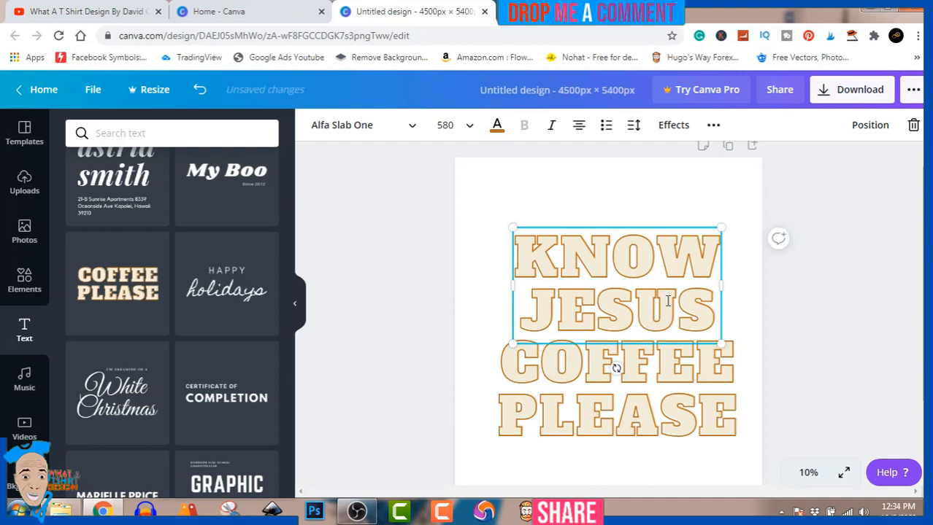
Replace the wording of the lower COFFEE PLEASE text with KNOW PEACE, keeping one word per line.
{"action": "left_click", "coordinate": [682, 368]}
{"action": "double_click", "coordinate": [682, 367]}
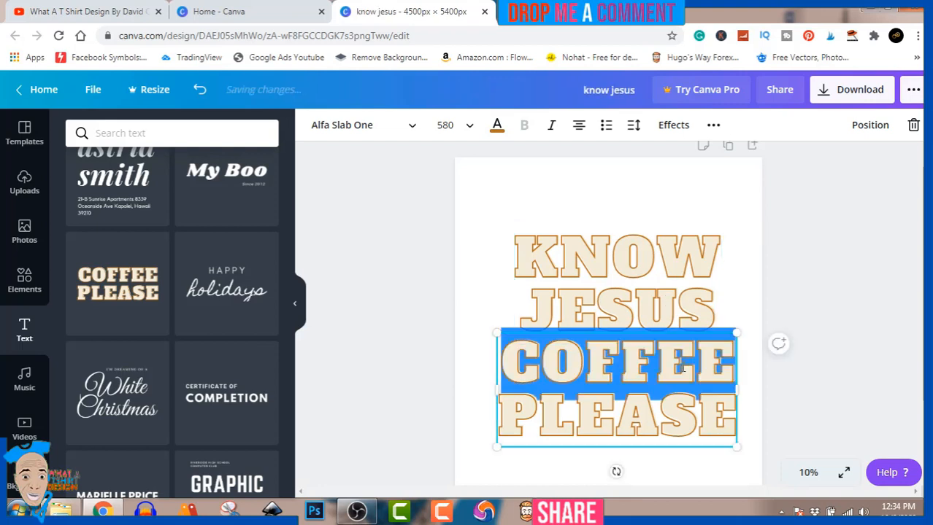
{"action": "type", "text": "K"}
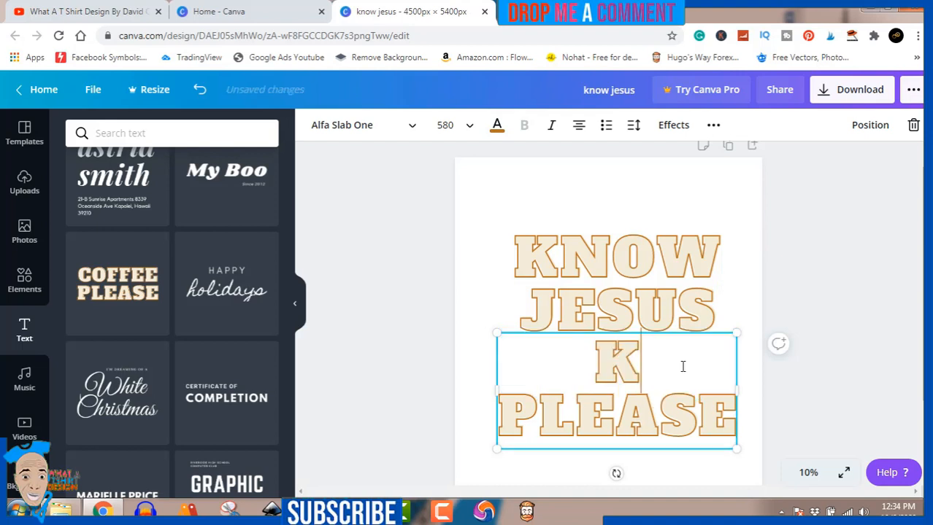
{"action": "type", "text": "NOW"}
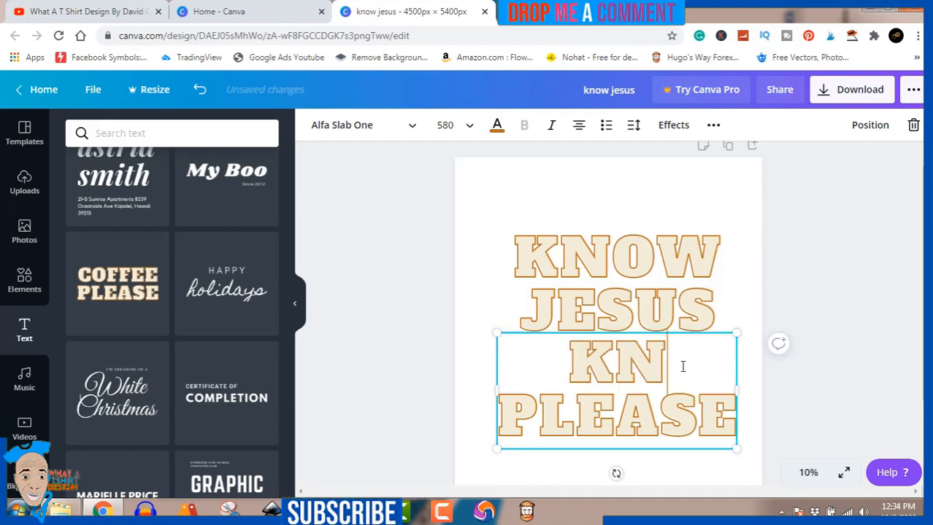
{"action": "left_click", "coordinate": [693, 413]}
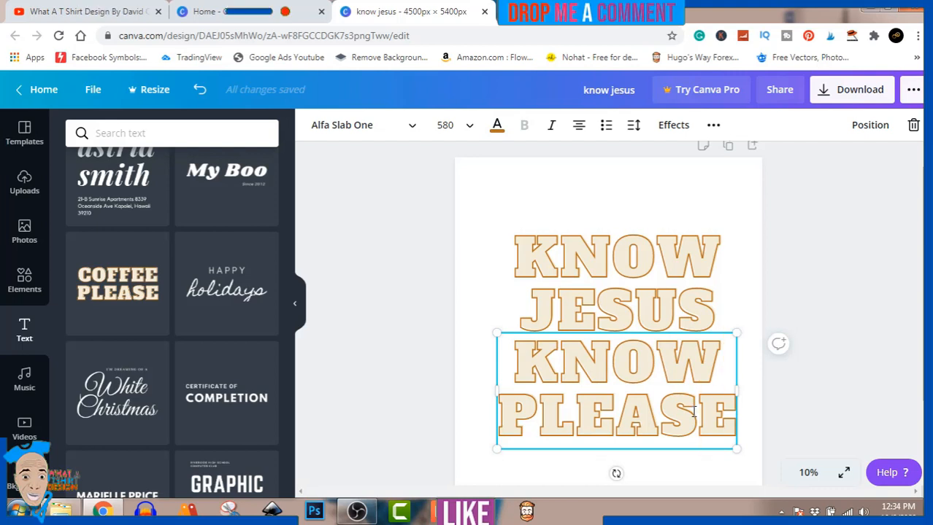
{"action": "double_click", "coordinate": [694, 413]}
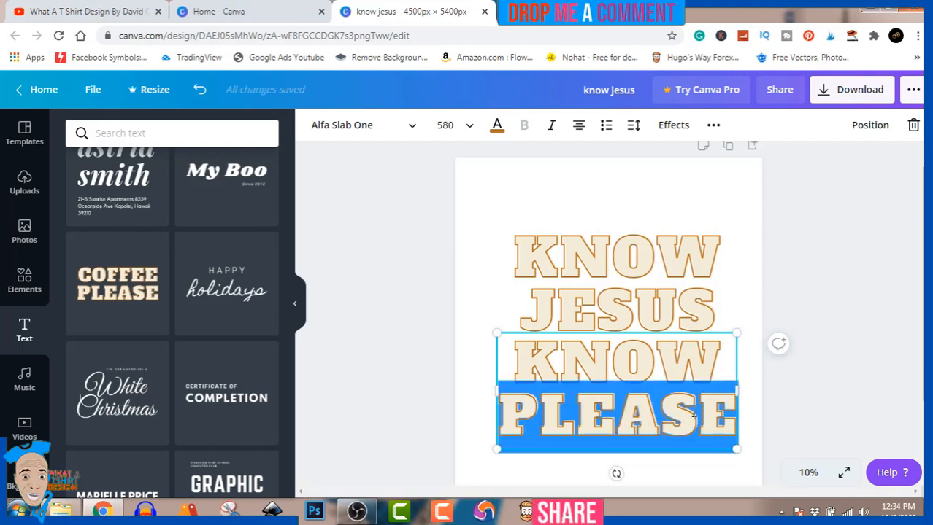
{"action": "type", "text": "PE"}
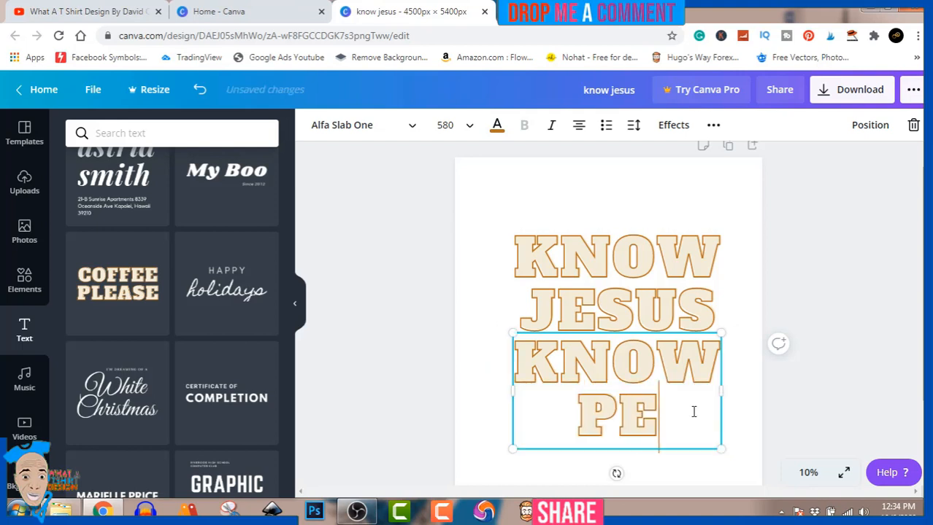
{"action": "type", "text": "ACE"}
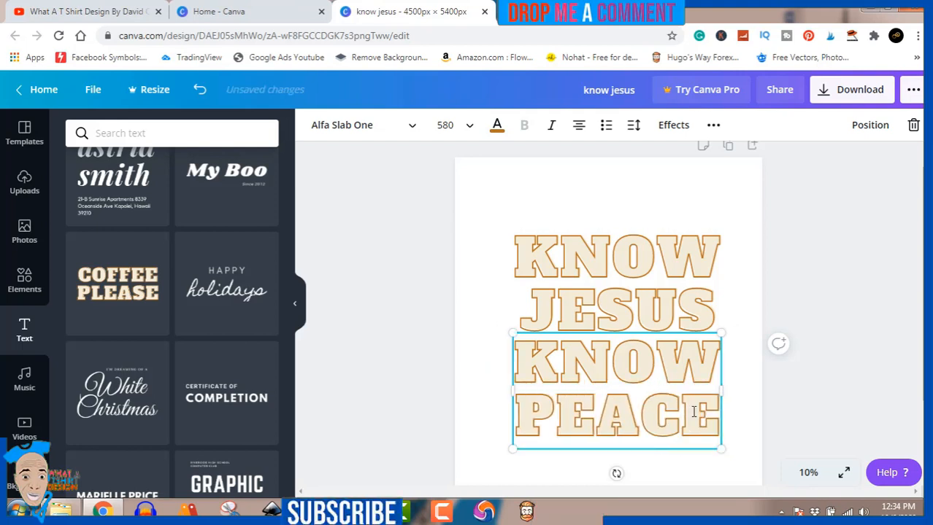
{"action": "left_click", "coordinate": [826, 414]}
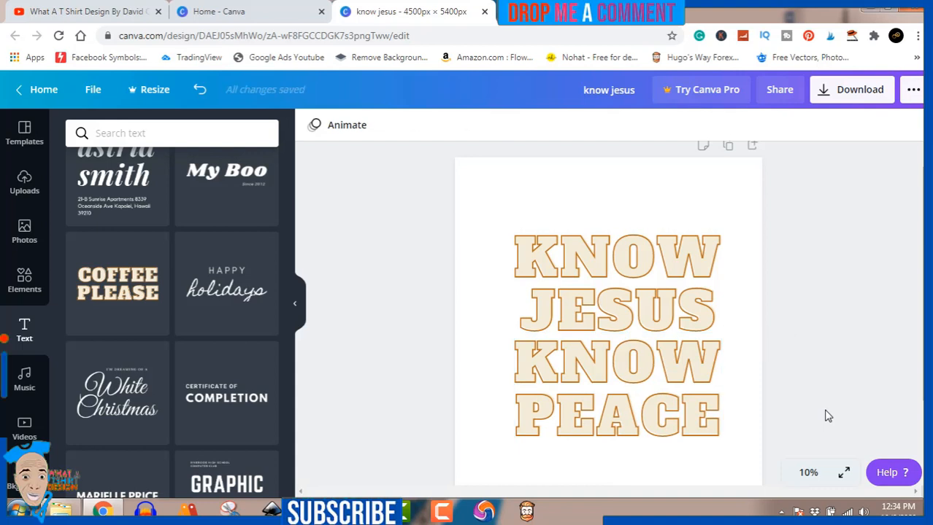
Change the outline colour of the KNOW JESUS text to the light blue from the default colours.
{"action": "left_click", "coordinate": [655, 316]}
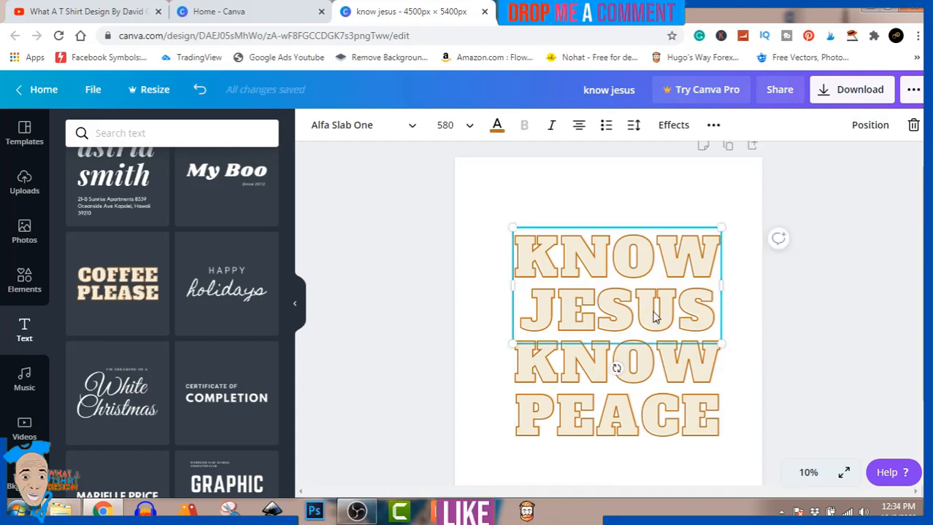
{"action": "left_click", "coordinate": [497, 128]}
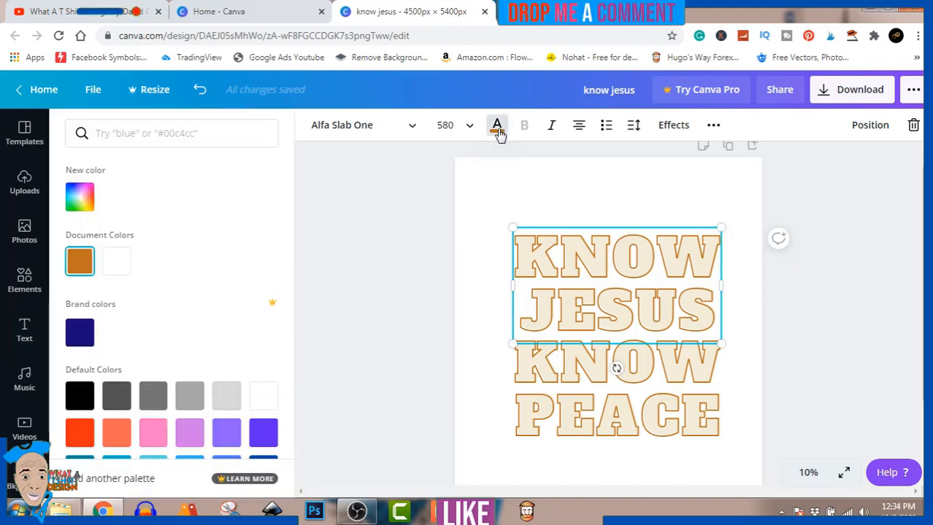
{"action": "left_click", "coordinate": [195, 462]}
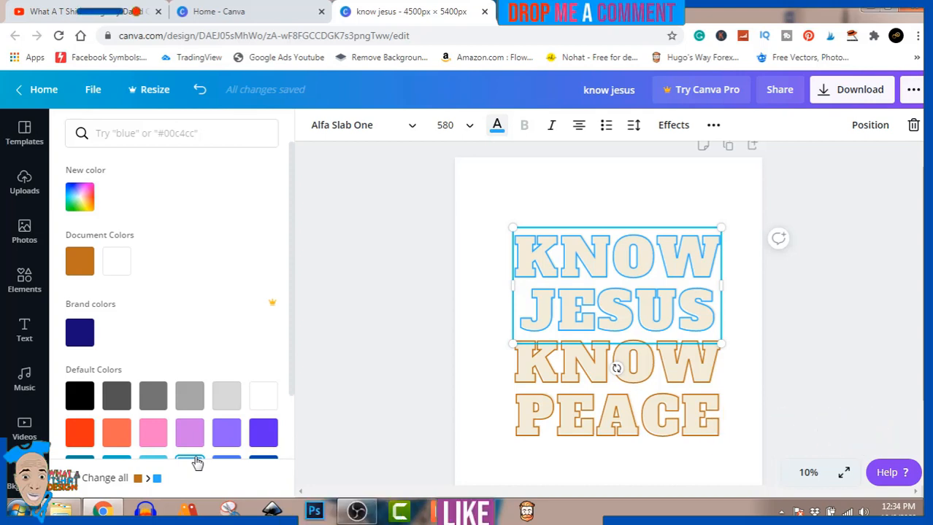
{"action": "left_click", "coordinate": [595, 390]}
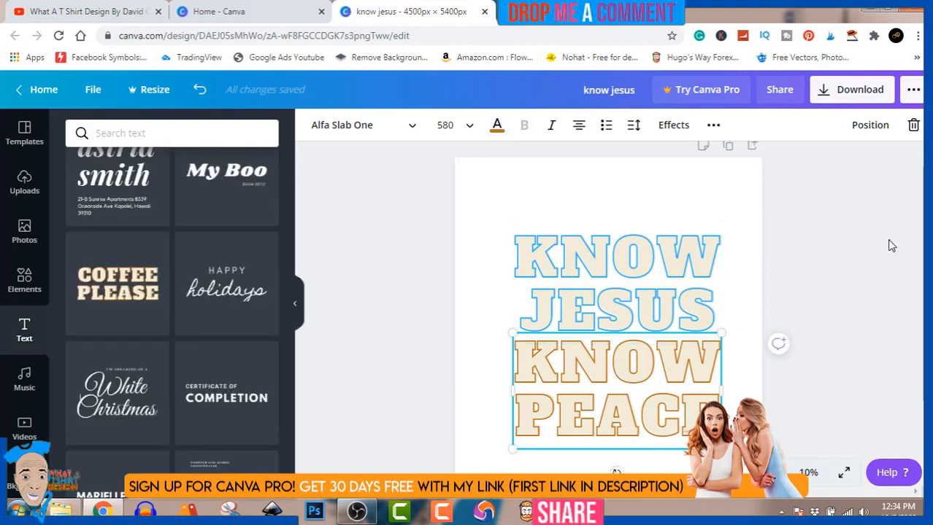
{"action": "scroll", "coordinate": [905, 248], "scroll_direction": "down", "scroll_amount": 1}
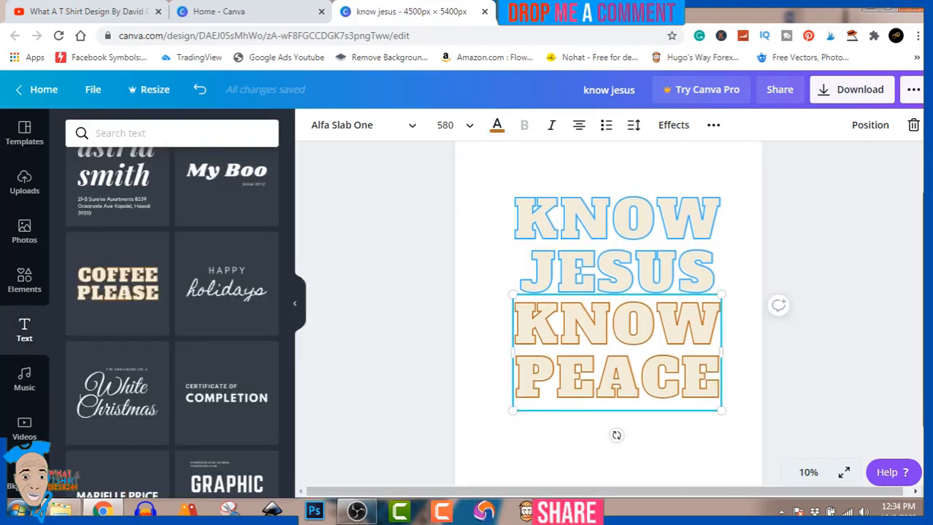
{"action": "key", "text": "Escape"}
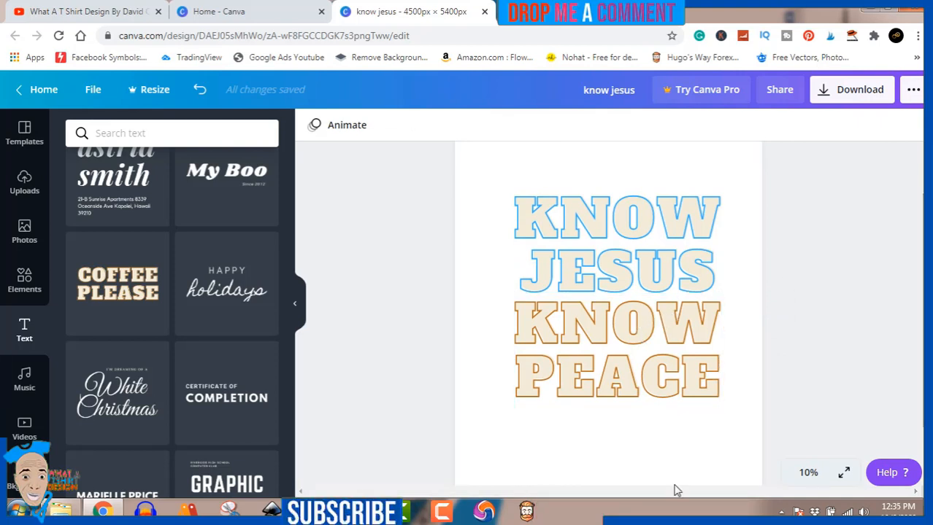
Duplicate the KNOW PEACE text slightly lower on the page and reduce the copy's wording to NO.
{"action": "left_click", "coordinate": [662, 394]}
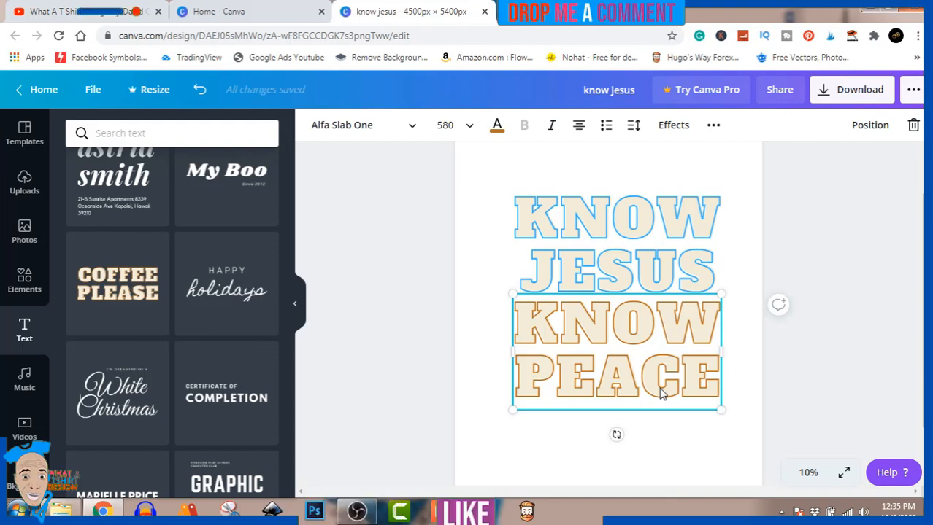
{"action": "left_click_drag", "start_coordinate": [662, 393], "coordinate": [662, 465]}
{"action": "double_click", "coordinate": [662, 466]}
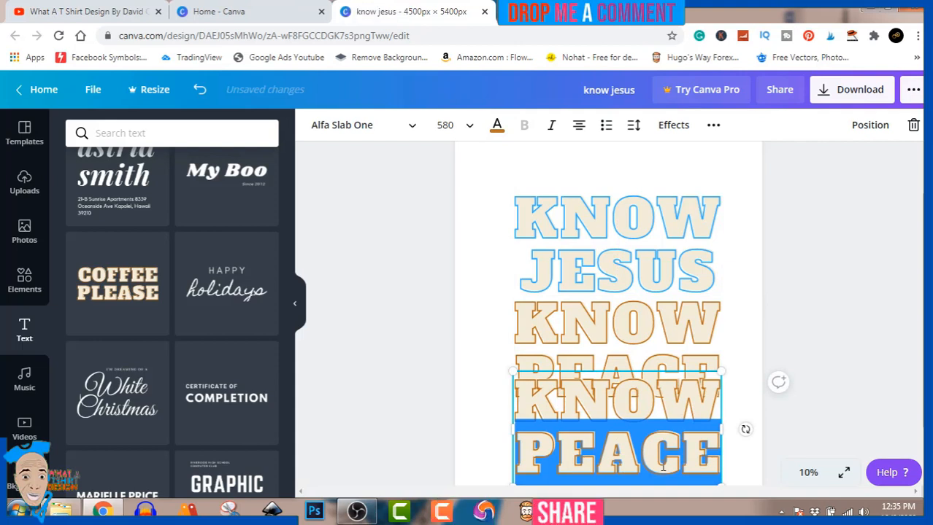
{"action": "key", "text": "BackSpace"}
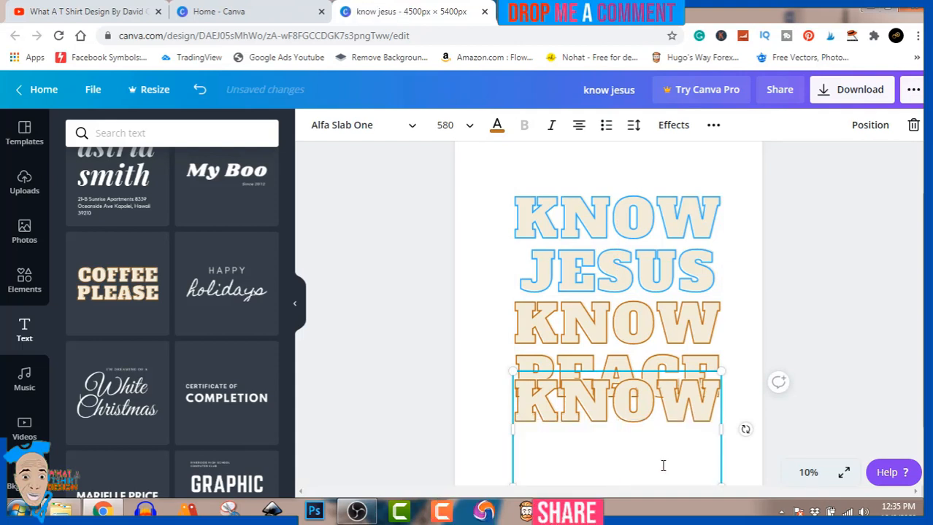
{"action": "key", "text": "BackSpace"}
{"action": "key", "text": "BackSpace"}
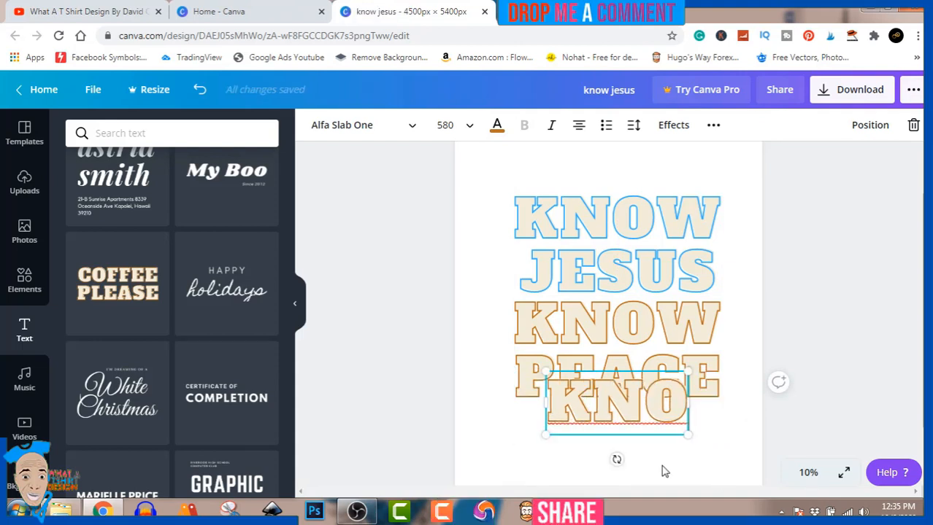
{"action": "key", "text": "Left"}
{"action": "key", "text": "Left"}
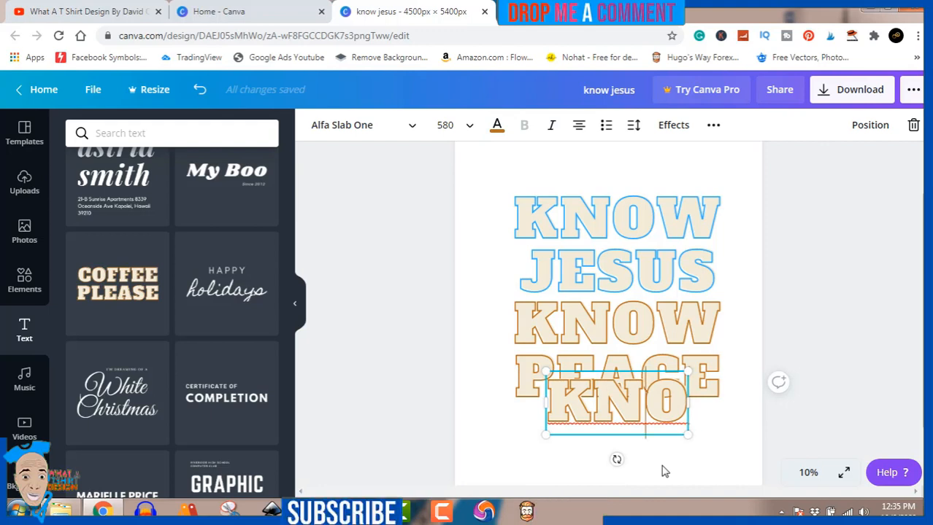
{"action": "key", "text": "BackSpace"}
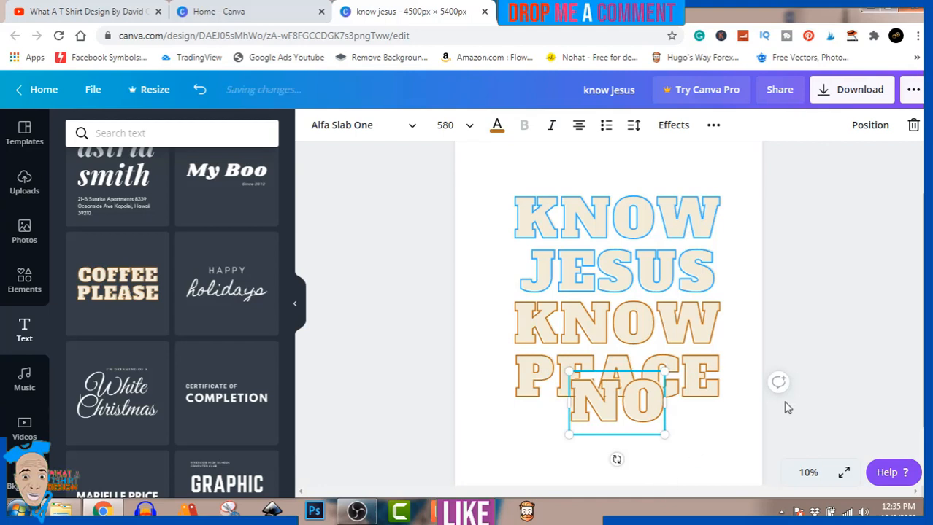
{"action": "left_click", "coordinate": [788, 427]}
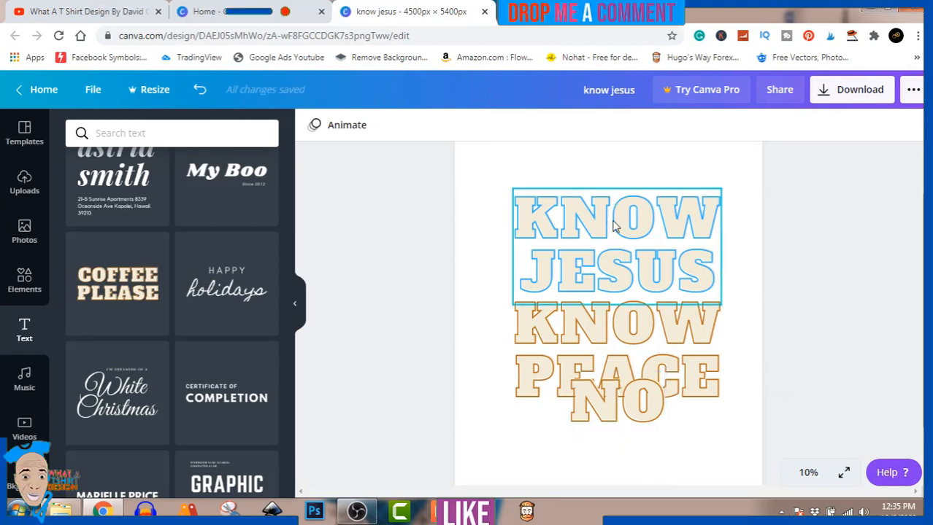
Move the brown-outlined NO exactly over the letters NO in the KNOW above JESUS.
{"action": "left_click", "coordinate": [615, 375]}
{"action": "left_click_drag", "start_coordinate": [617, 403], "coordinate": [608, 217]}
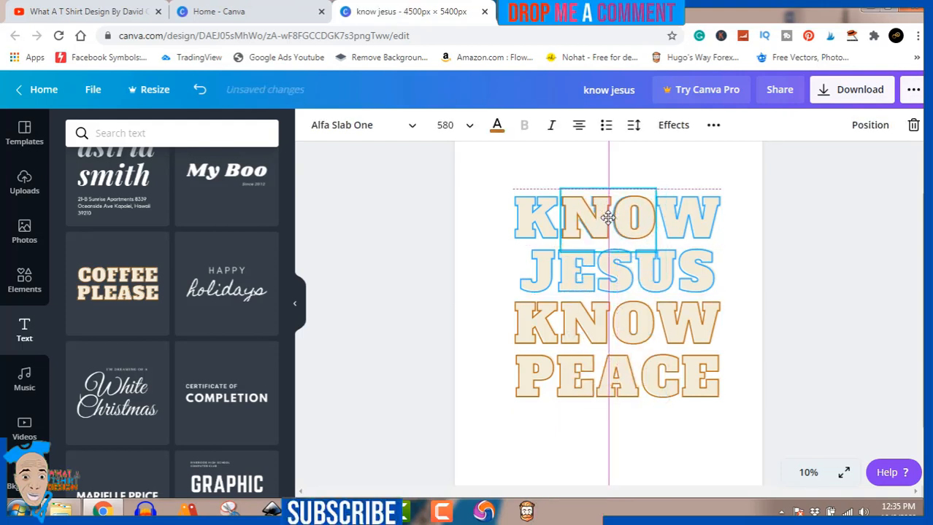
{"action": "left_click_drag", "start_coordinate": [608, 217], "coordinate": [602, 215]}
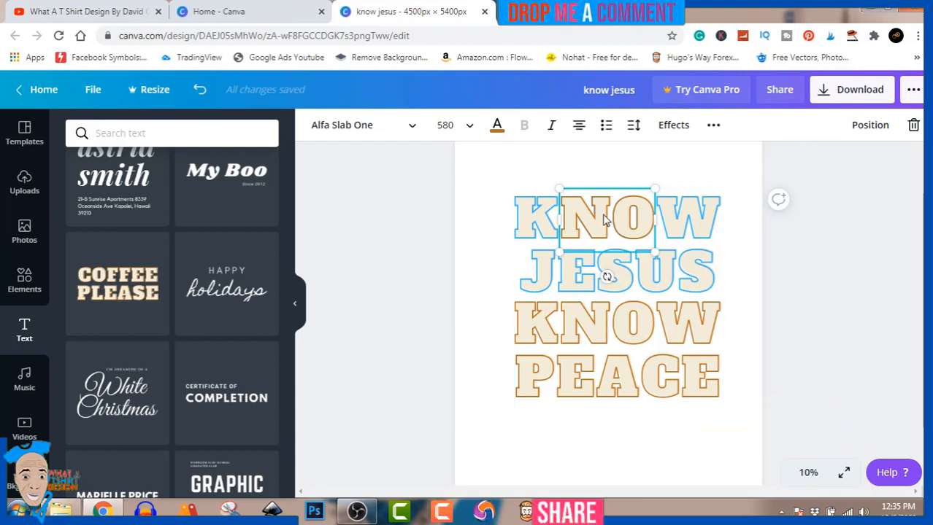
Duplicate the NO text onto the letters NO in the KNOW above PEACE and recolour the copy's outline light blue.
{"action": "left_click_drag", "start_coordinate": [605, 221], "coordinate": [606, 322]}
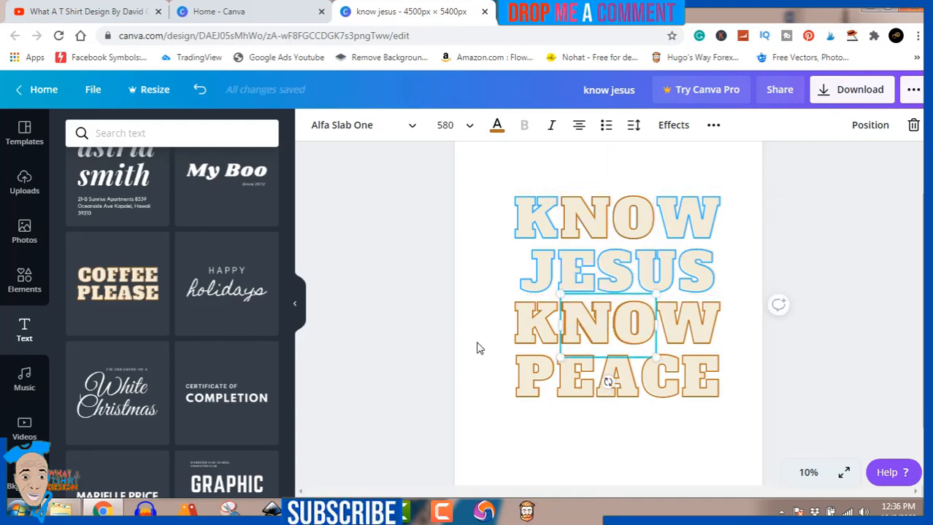
{"action": "left_click", "coordinate": [496, 127]}
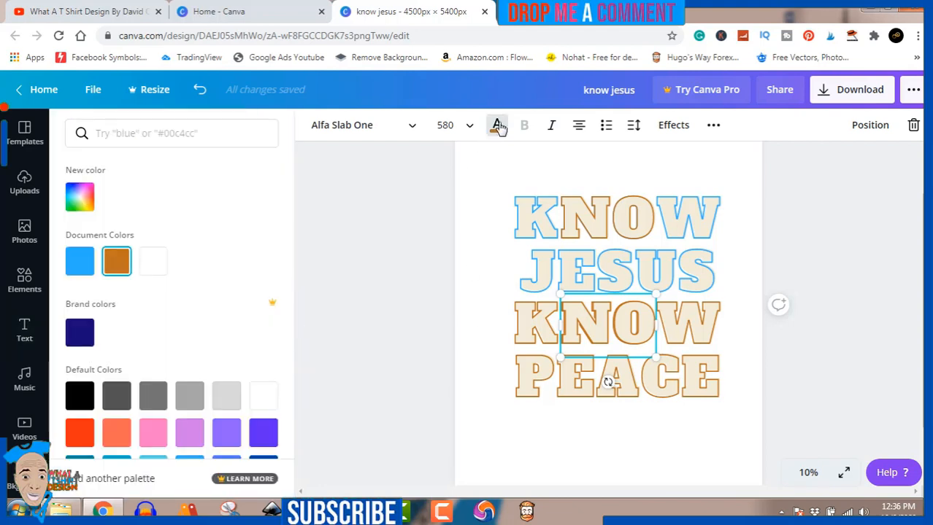
{"action": "left_click", "coordinate": [190, 462]}
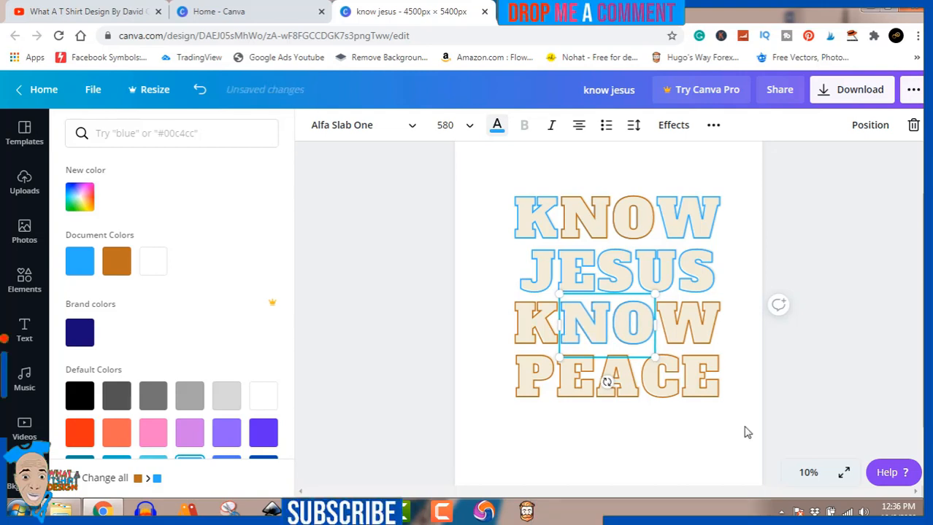
{"action": "left_click", "coordinate": [616, 232]}
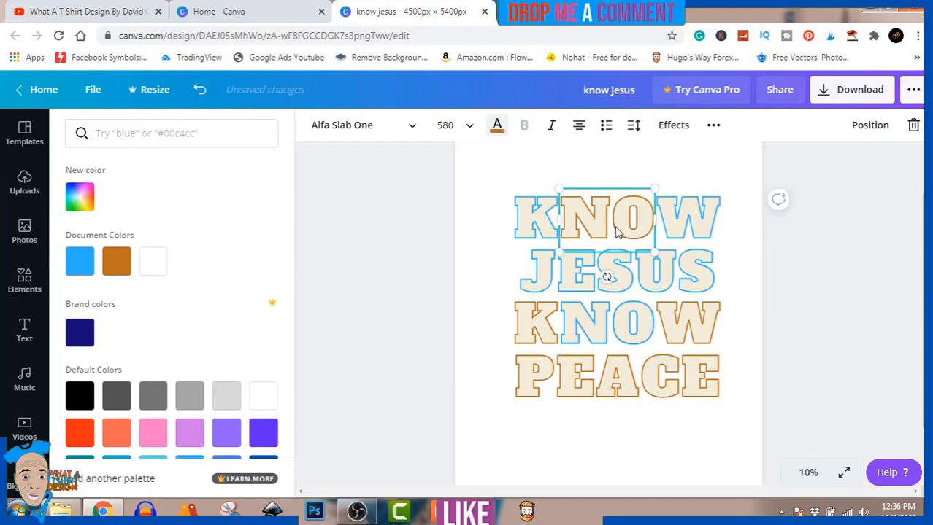
{"action": "left_click", "coordinate": [808, 287]}
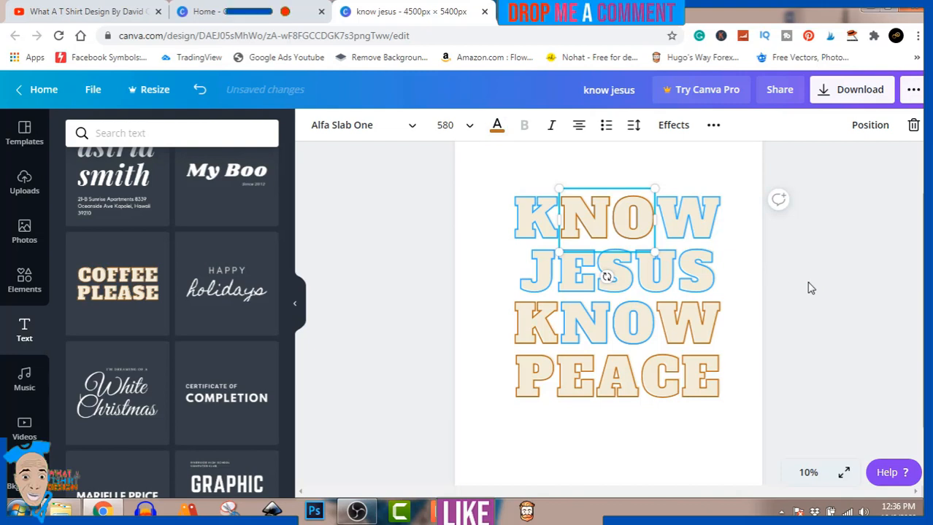
{"action": "left_click", "coordinate": [808, 288]}
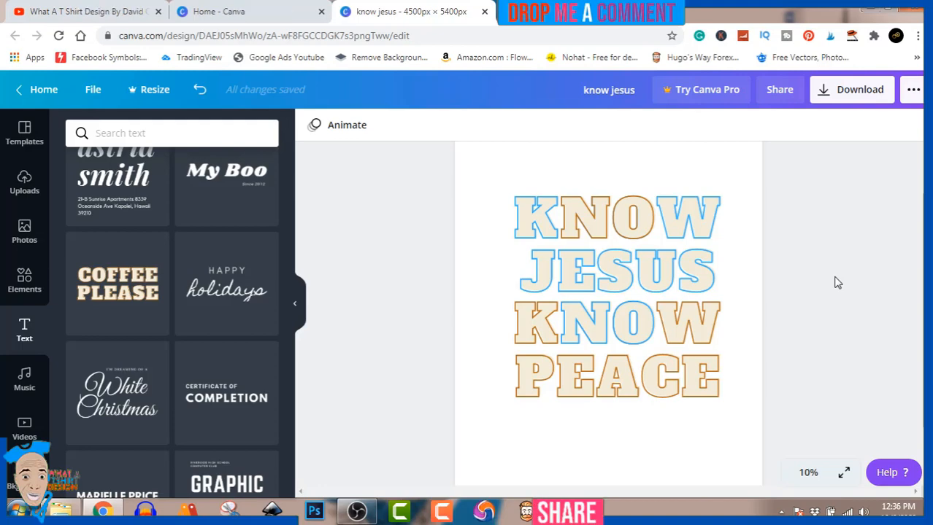
{"action": "left_click", "coordinate": [359, 513]}
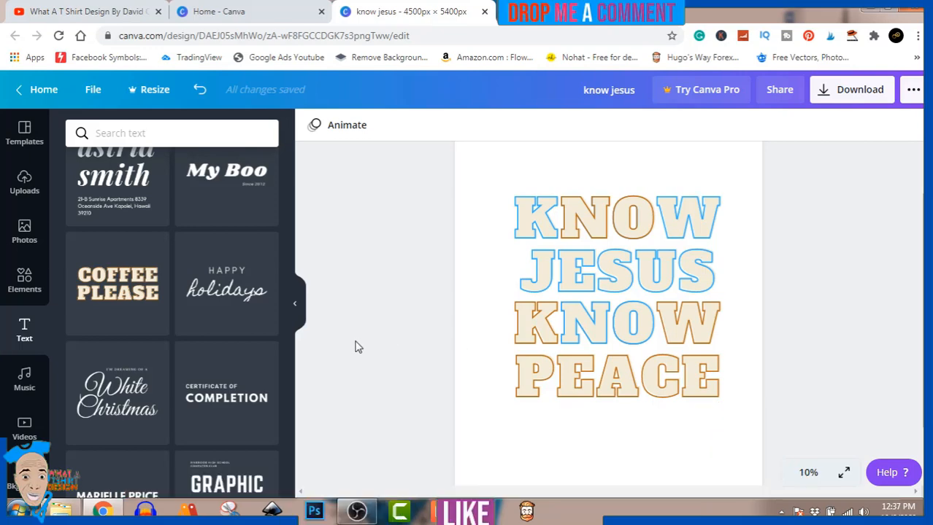
{"action": "scroll", "coordinate": [243, 381], "scroll_direction": "down", "scroll_amount": 5}
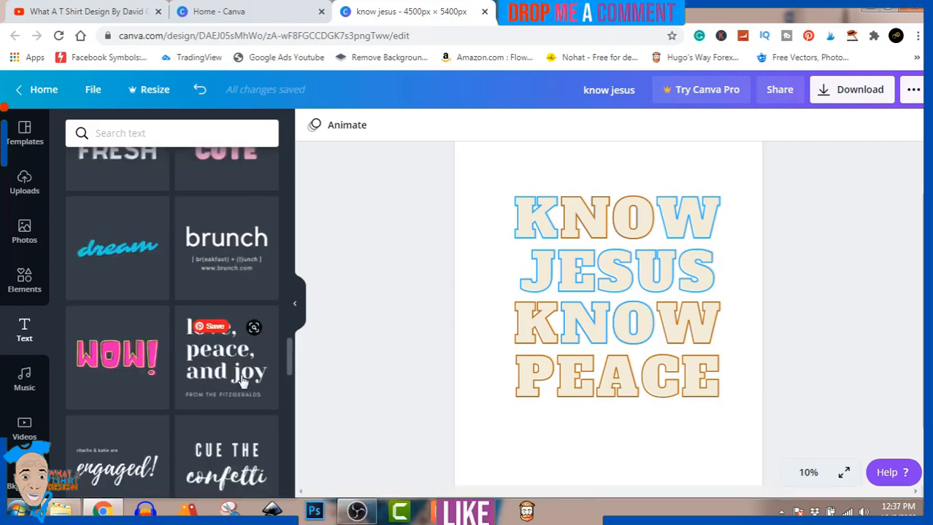
Download the design as a 4500 × 5400 px PNG and dismiss the post-scheduling promotion.
{"action": "scroll", "coordinate": [243, 381], "scroll_direction": "up", "scroll_amount": 4}
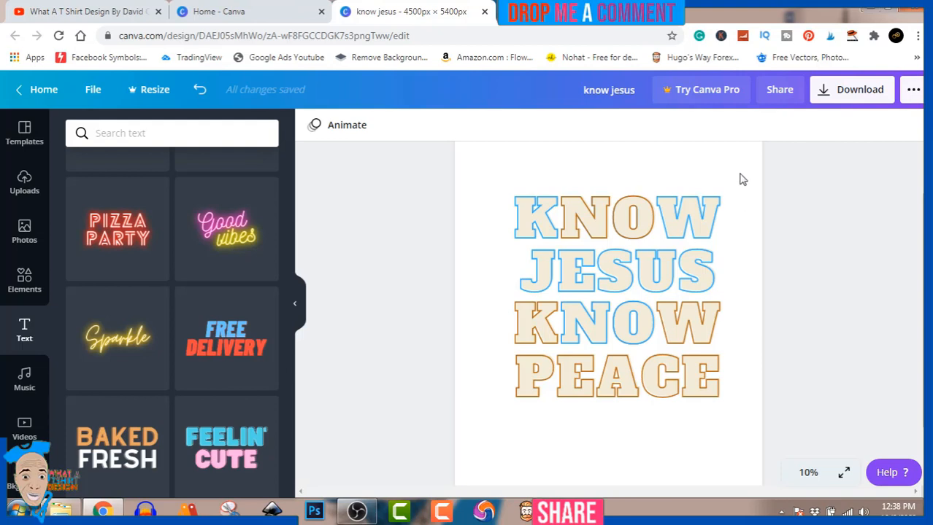
{"action": "left_click", "coordinate": [852, 102]}
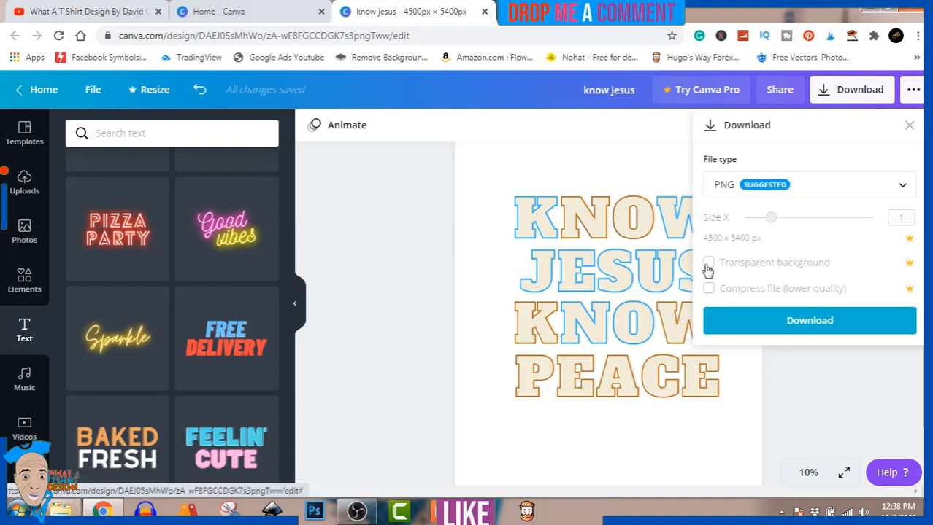
{"action": "left_click", "coordinate": [782, 329]}
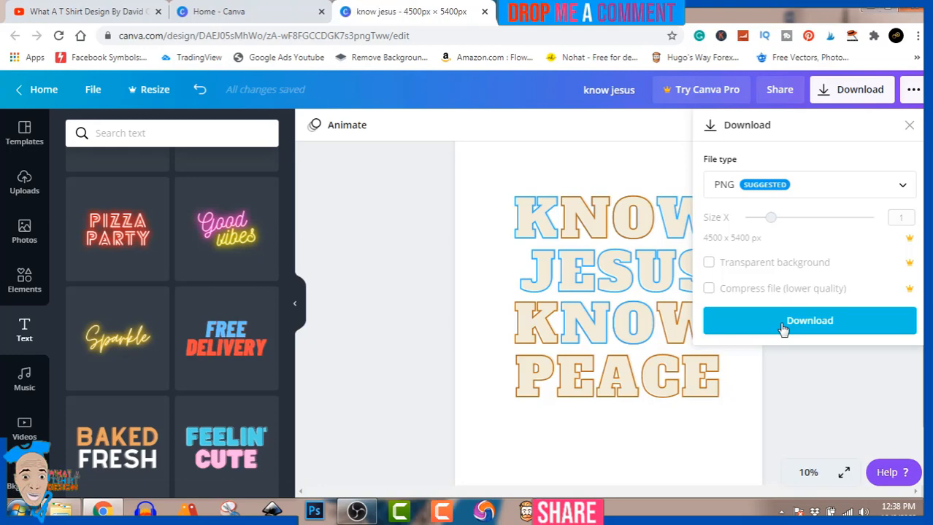
{"action": "left_click", "coordinate": [783, 329]}
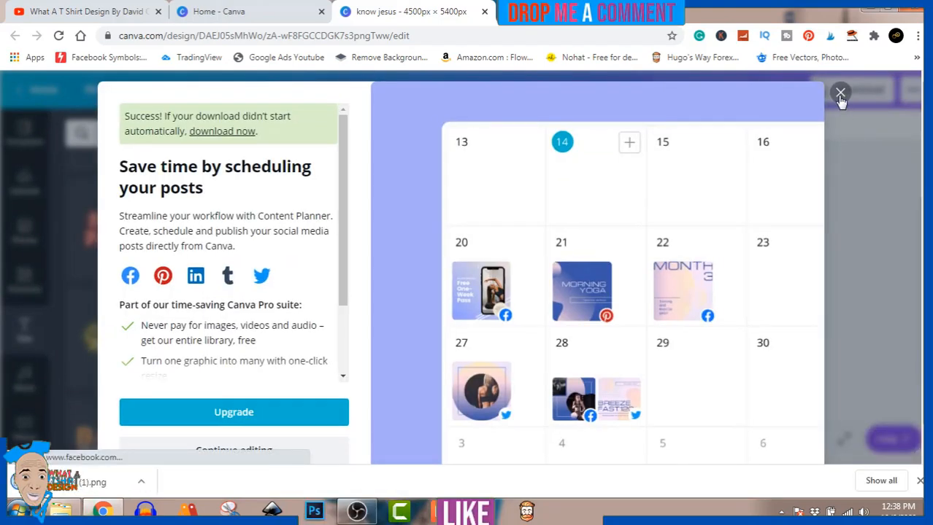
{"action": "left_click", "coordinate": [840, 93]}
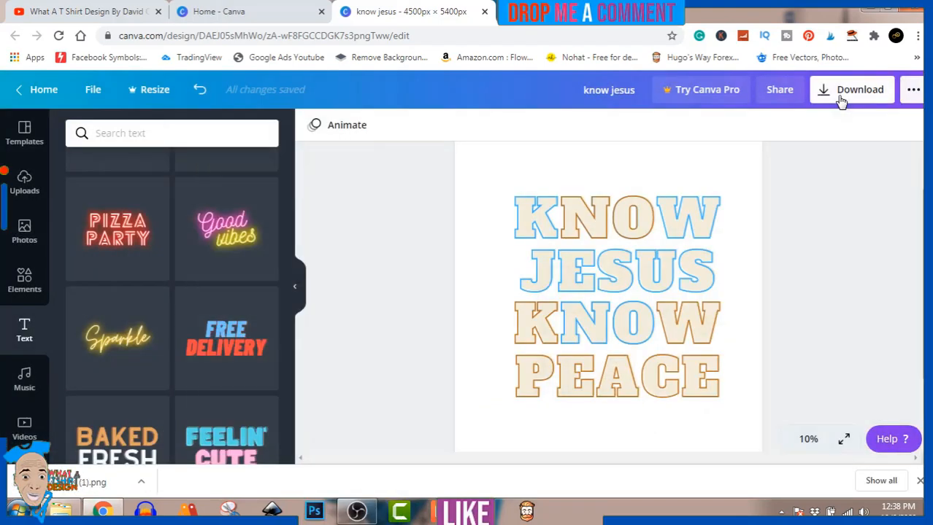
Show the downloaded PNG in its folder, preview the know jesus (1) image at full window size, and close the preview.
{"action": "left_click", "coordinate": [142, 483]}
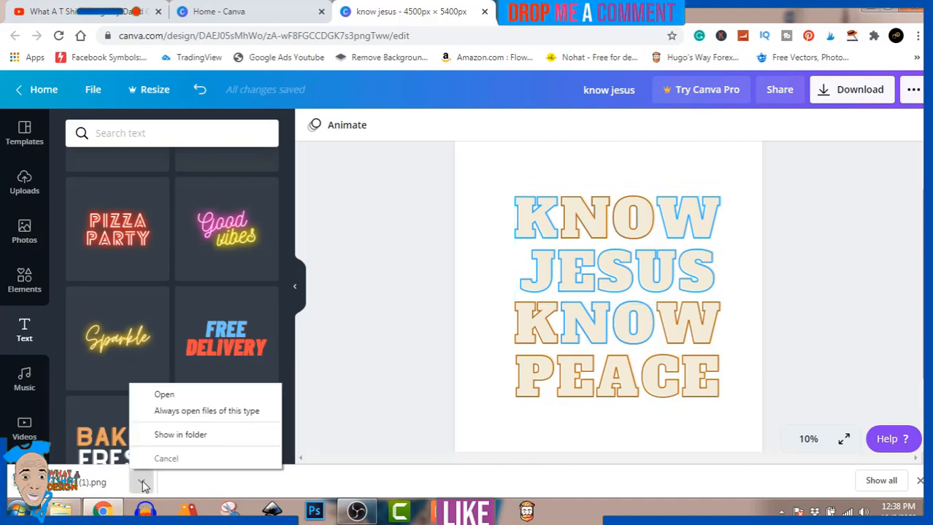
{"action": "left_click", "coordinate": [192, 434]}
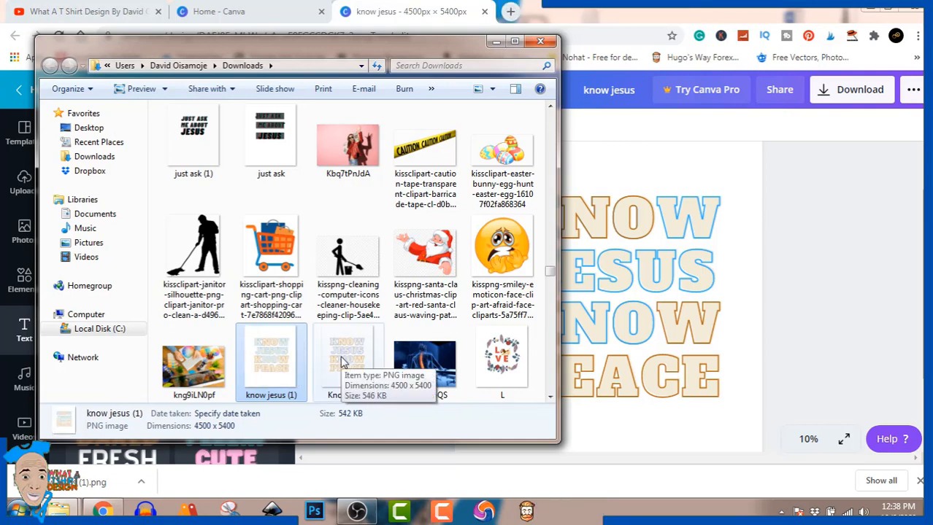
{"action": "double_click", "coordinate": [270, 363]}
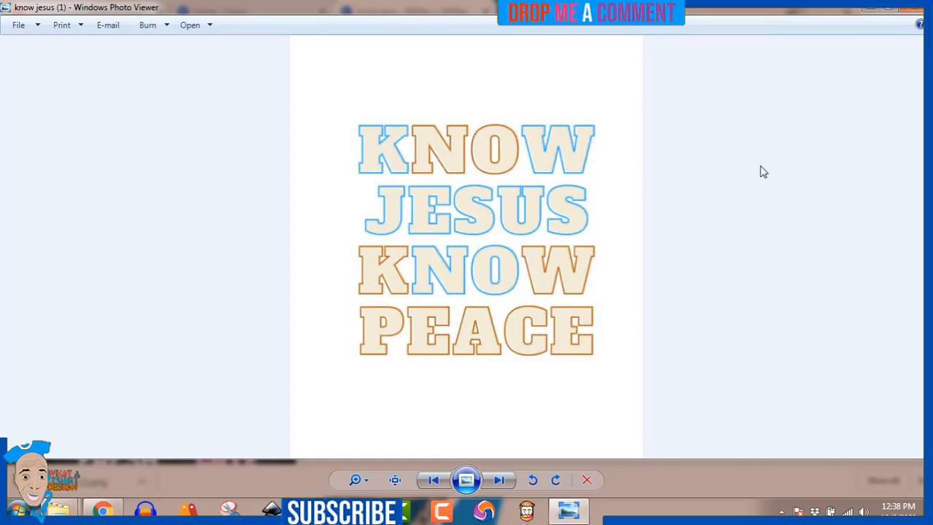
{"action": "left_click", "coordinate": [917, 10]}
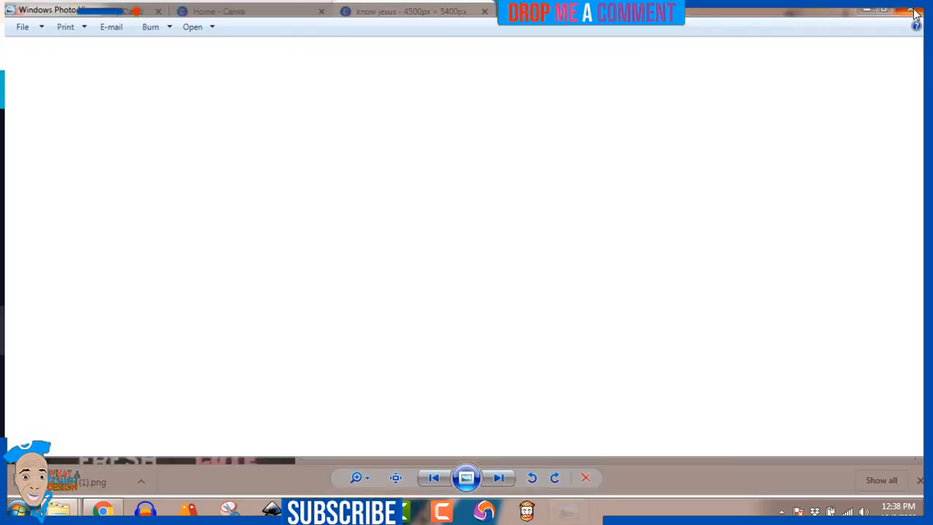
Preview the earlier Know Jesus image from the Downloads folder for comparison, close it, and return to the Canva design.
{"action": "double_click", "coordinate": [343, 358]}
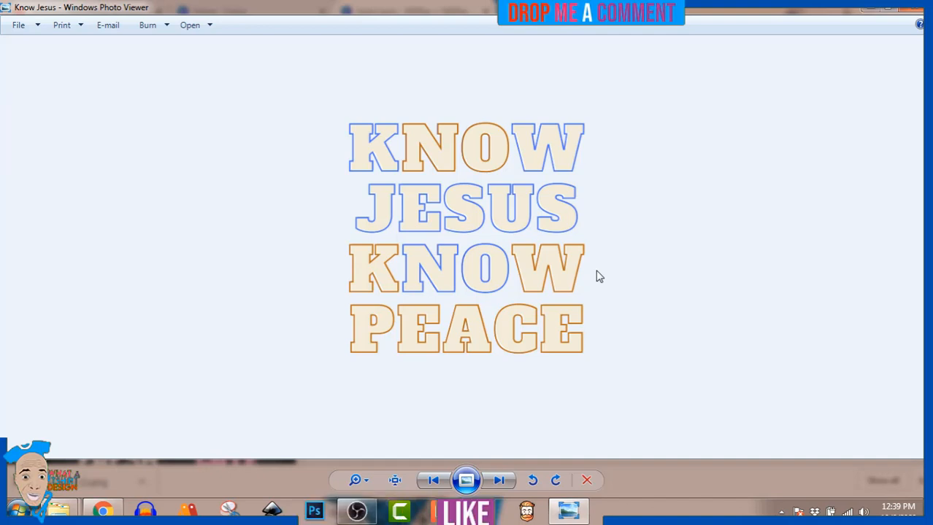
{"action": "left_click", "coordinate": [367, 512]}
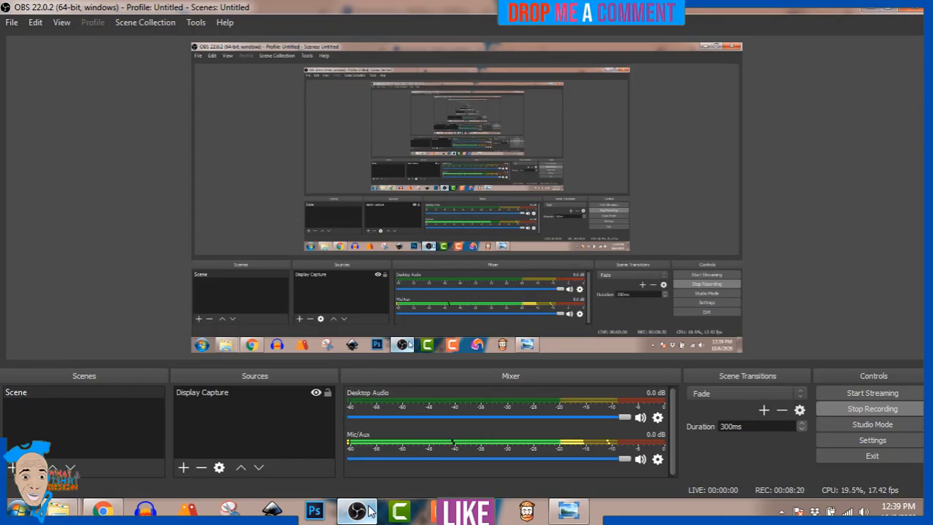
{"action": "left_click", "coordinate": [368, 512]}
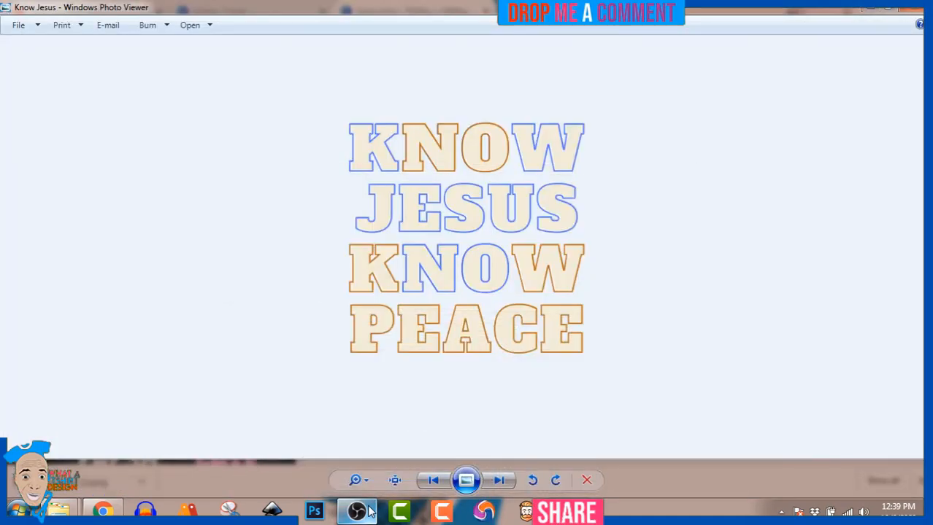
{"action": "left_click", "coordinate": [912, 8]}
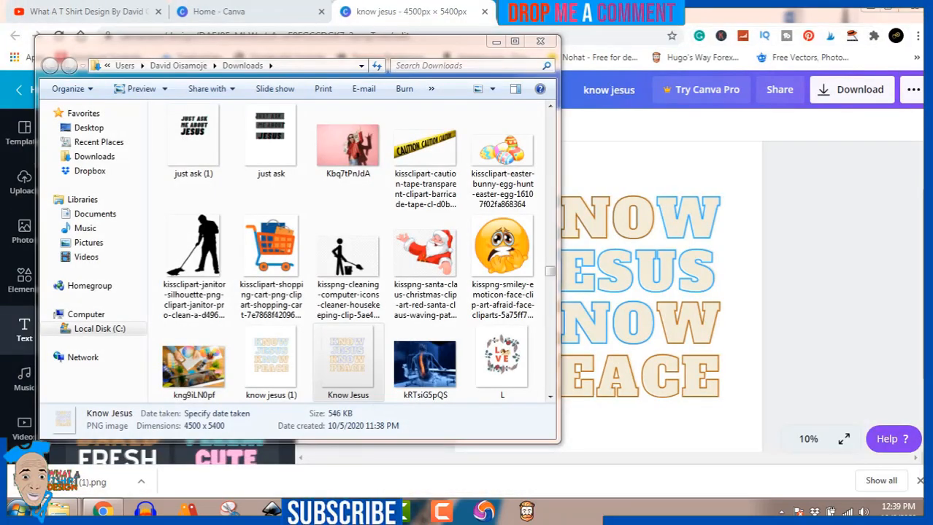
{"action": "key", "text": "alt+Tab"}
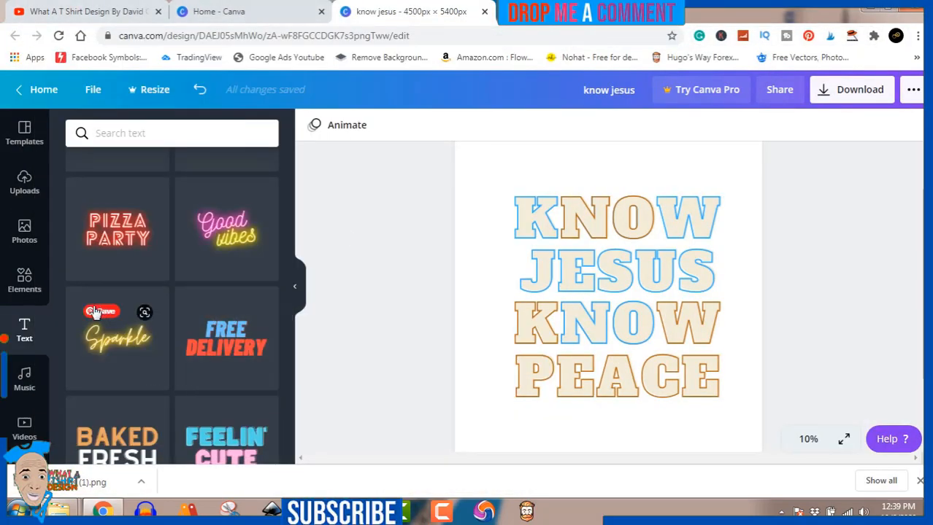
Search the elements library for ring and add the solid brown coffee-stain ring with side splatters to the page.
{"action": "left_click", "coordinate": [13, 284]}
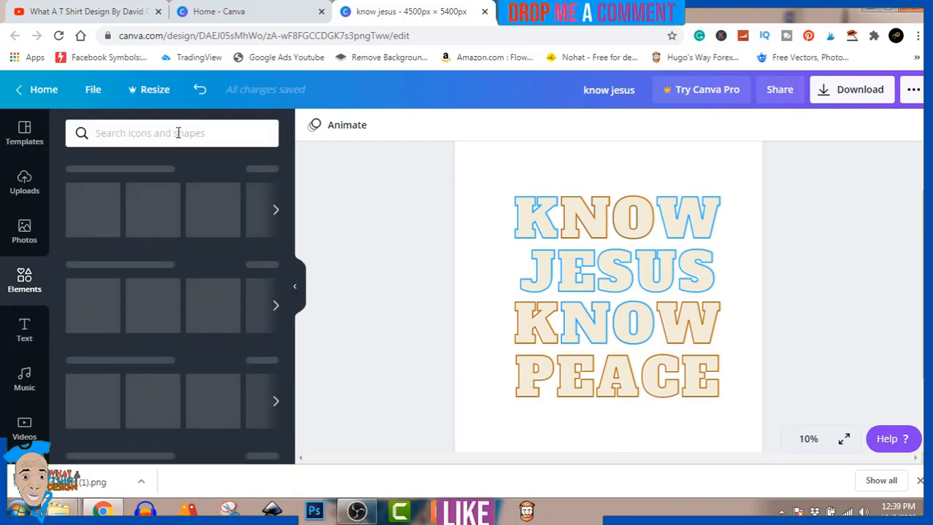
{"action": "left_click", "coordinate": [178, 133]}
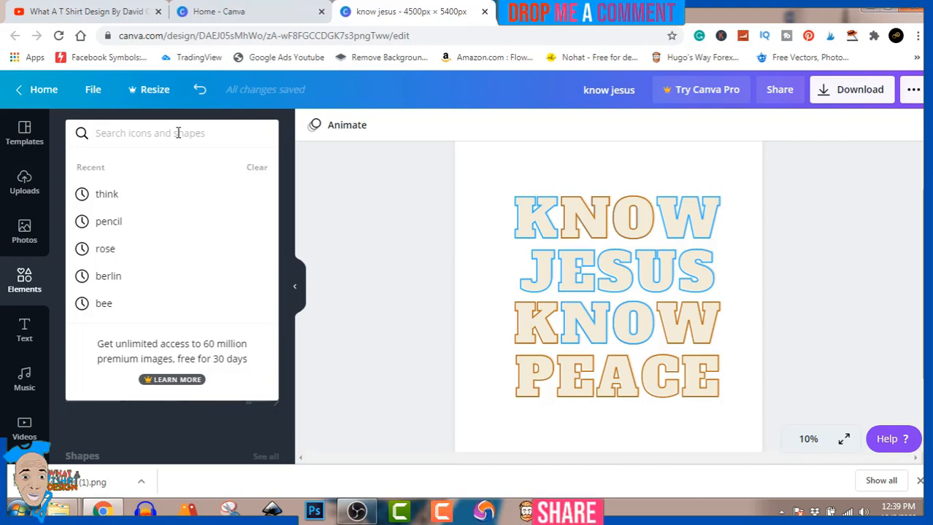
{"action": "type", "text": "r"}
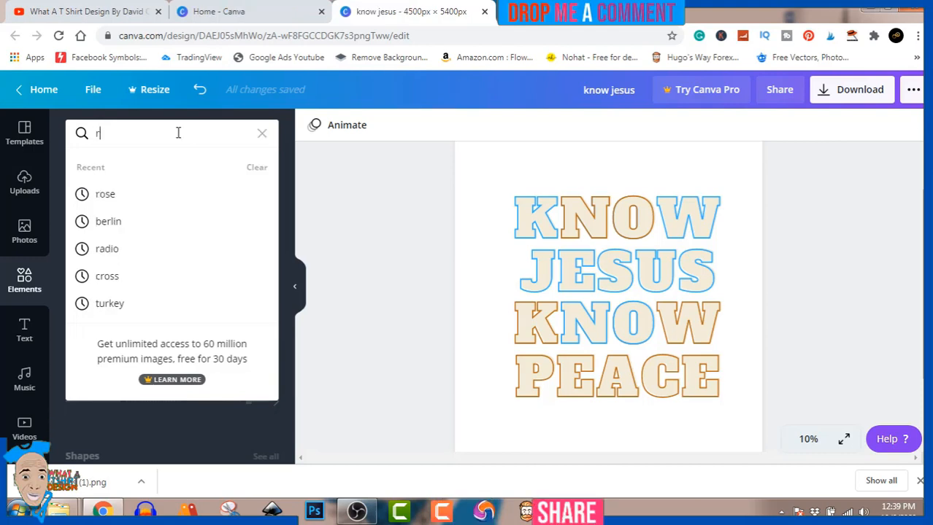
{"action": "type", "text": "ing"}
{"action": "key", "text": "Return"}
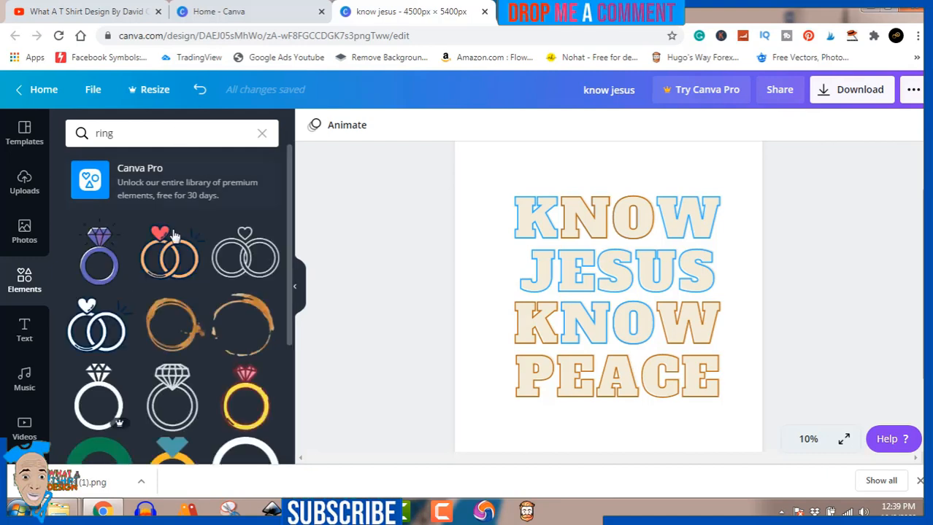
{"action": "left_click", "coordinate": [178, 324]}
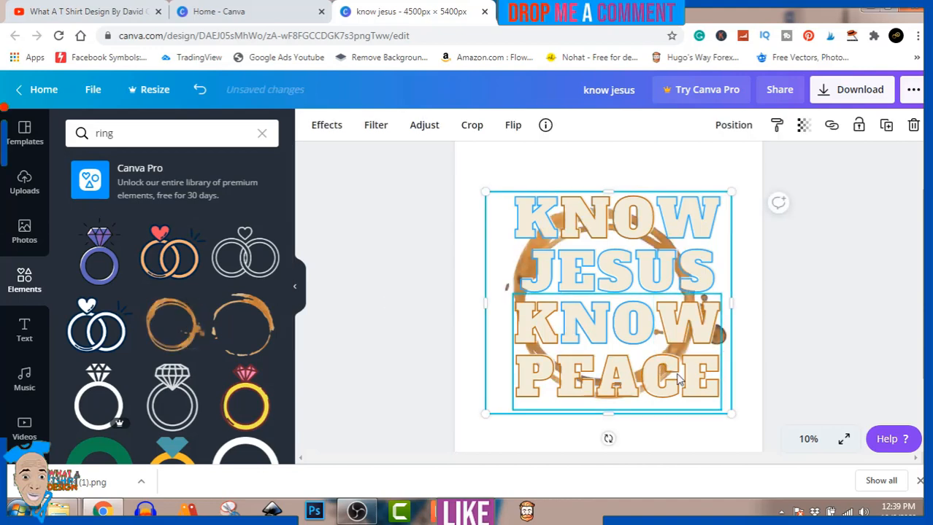
Enlarge the coffee-stain ring to nearly fill the page width and reposition it so it encircles the four lines of text.
{"action": "left_click_drag", "start_coordinate": [732, 416], "coordinate": [822, 416]}
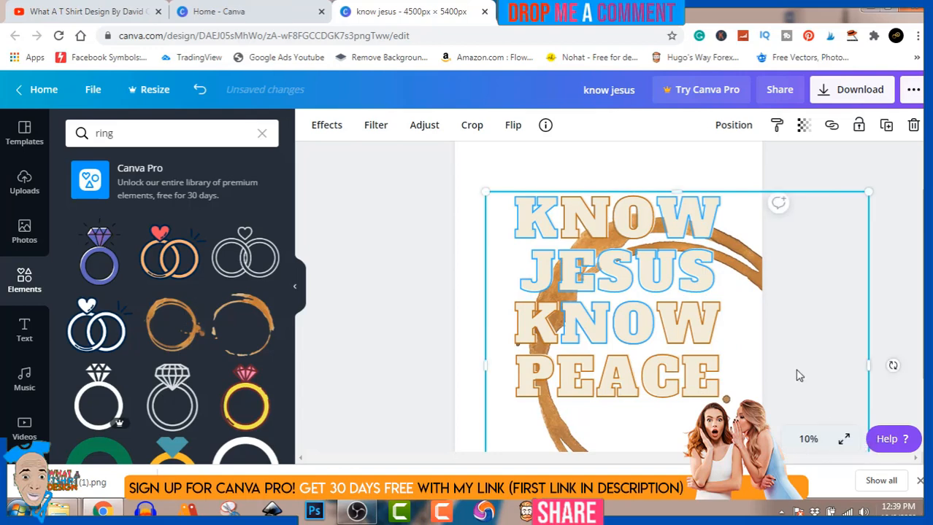
{"action": "left_click_drag", "start_coordinate": [797, 375], "coordinate": [726, 297]}
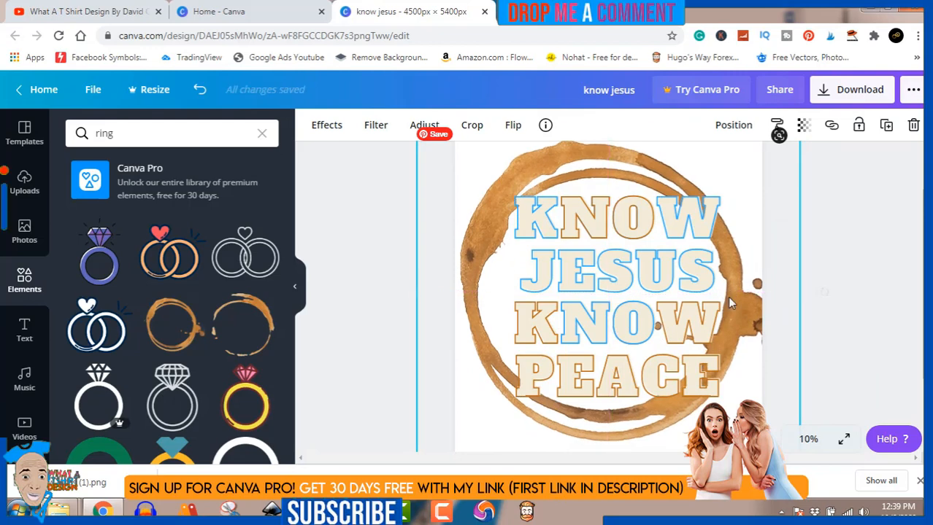
{"action": "left_click", "coordinate": [877, 262]}
{"action": "left_click", "coordinate": [737, 252]}
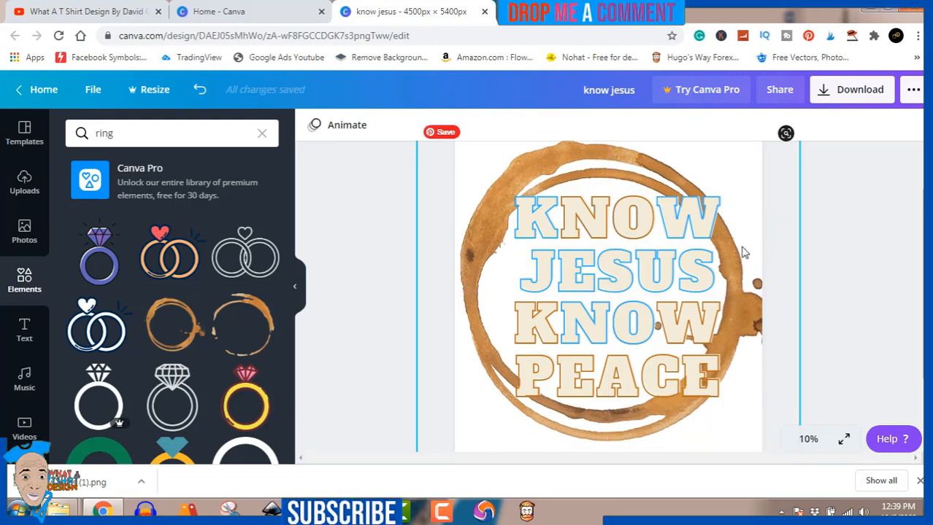
{"action": "mouse_move", "coordinate": [737, 252]}
{"action": "left_mouse_down"}
{"action": "mouse_move", "coordinate": [727, 255]}
{"action": "mouse_move", "coordinate": [737, 262]}
{"action": "left_mouse_up"}
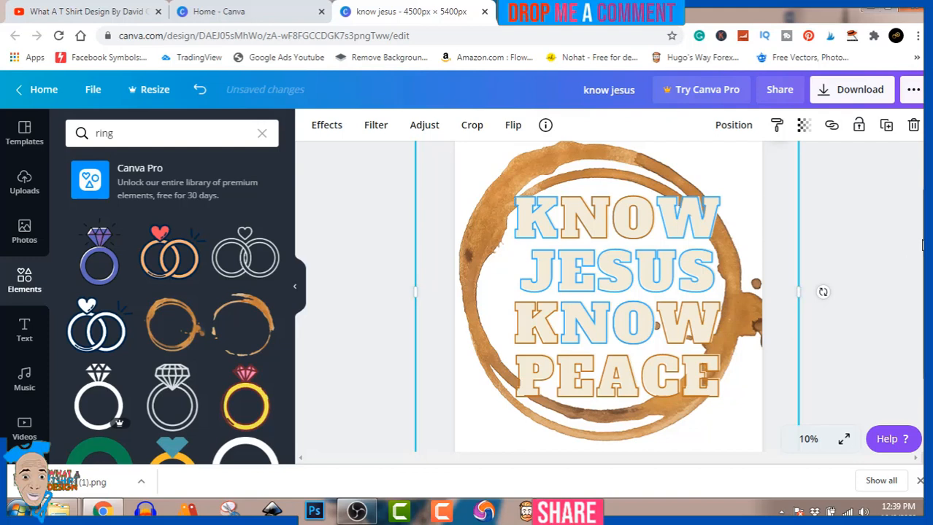
Scale the coffee-stain ring down slightly so it frames the text more closely, with margins inside the page edges.
{"action": "left_click_drag", "start_coordinate": [921, 245], "coordinate": [921, 307]}
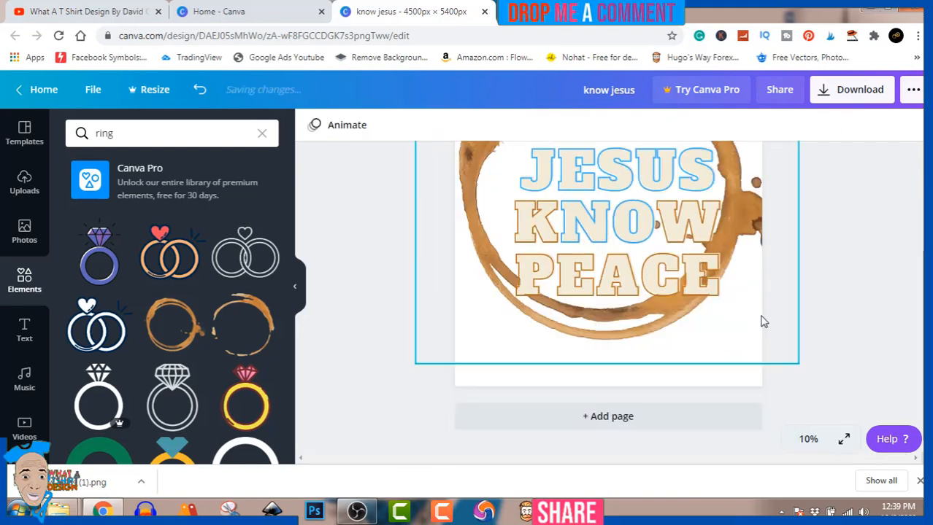
{"action": "left_click", "coordinate": [707, 291]}
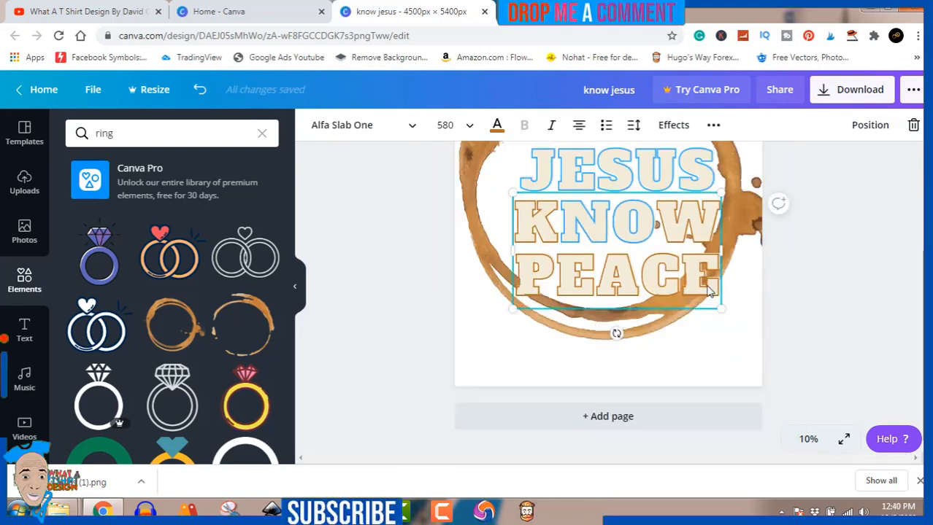
{"action": "left_click", "coordinate": [730, 333]}
{"action": "left_click_drag", "start_coordinate": [801, 363], "coordinate": [754, 338]}
{"action": "scroll", "coordinate": [899, 336], "scroll_direction": "up", "scroll_amount": 3}
{"action": "left_click", "coordinate": [899, 336]}
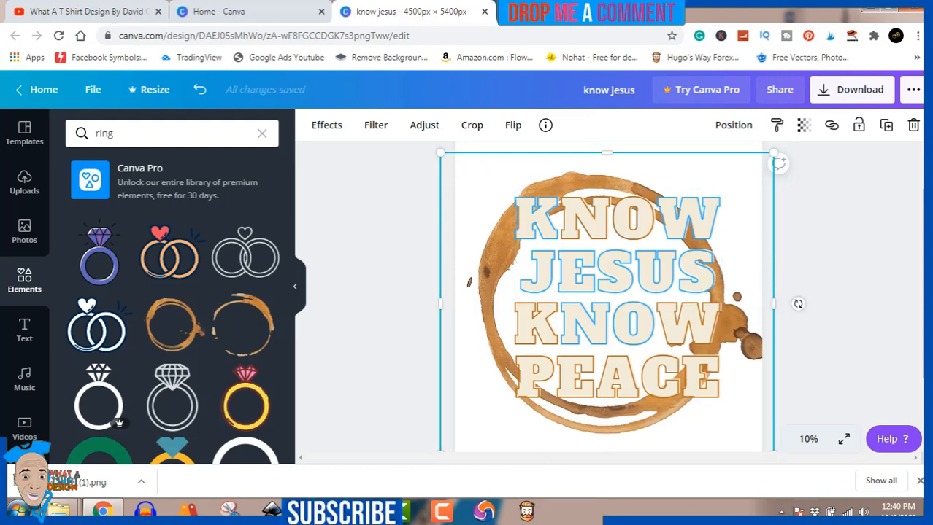
{"action": "left_click", "coordinate": [357, 511]}
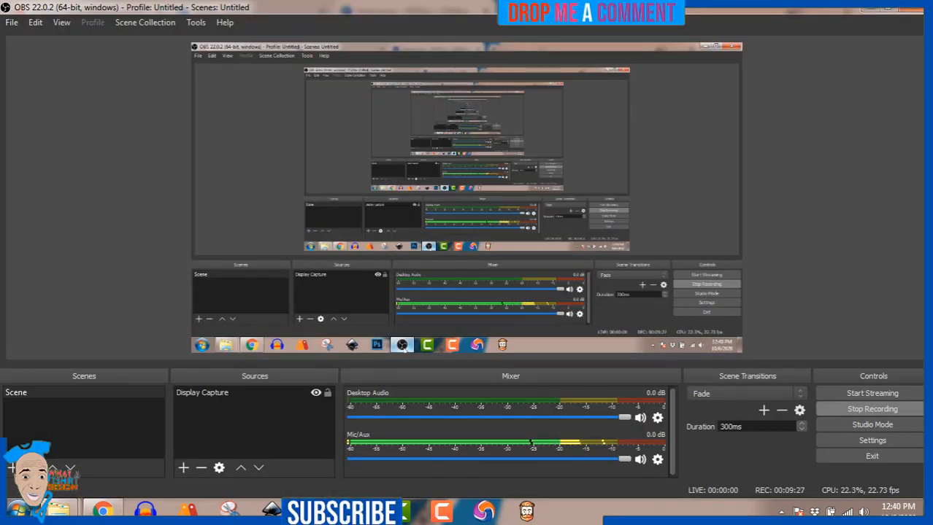
{"action": "left_click", "coordinate": [358, 511]}
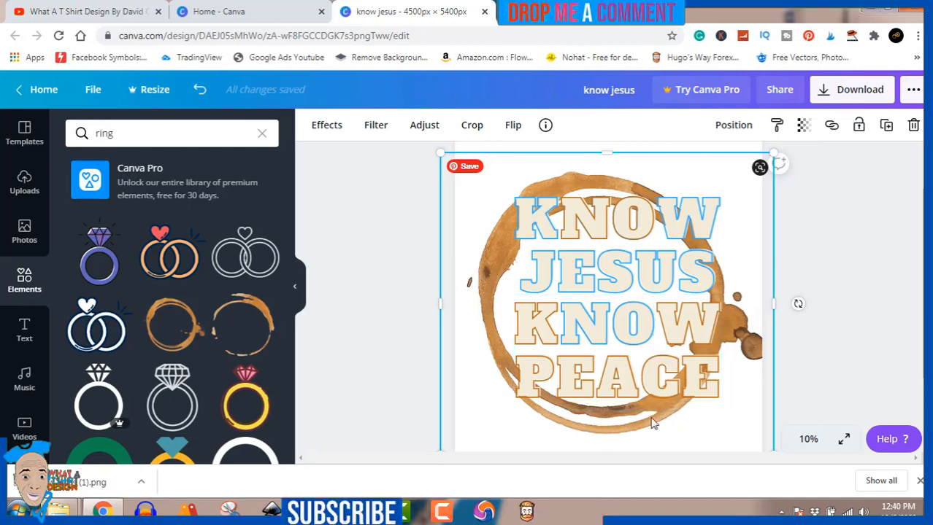
{"action": "left_click", "coordinate": [781, 511]}
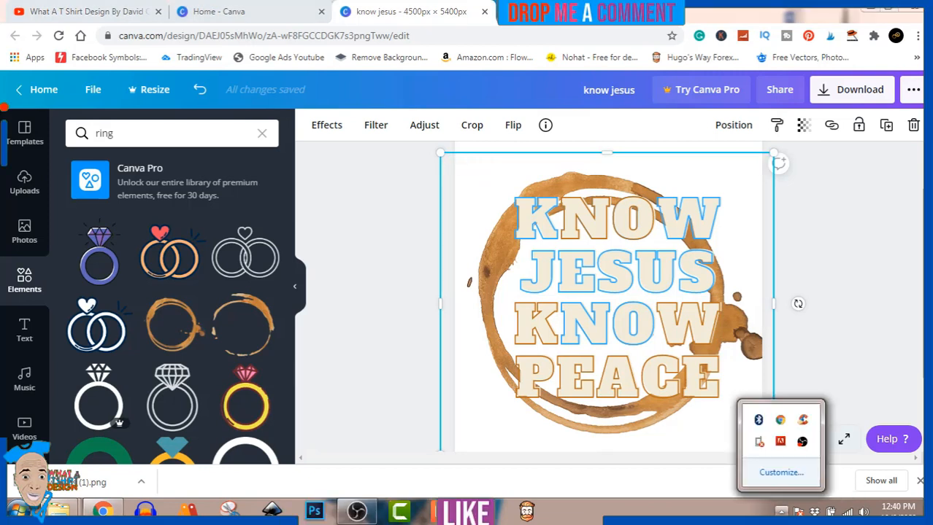
{"action": "right_click", "coordinate": [802, 441]}
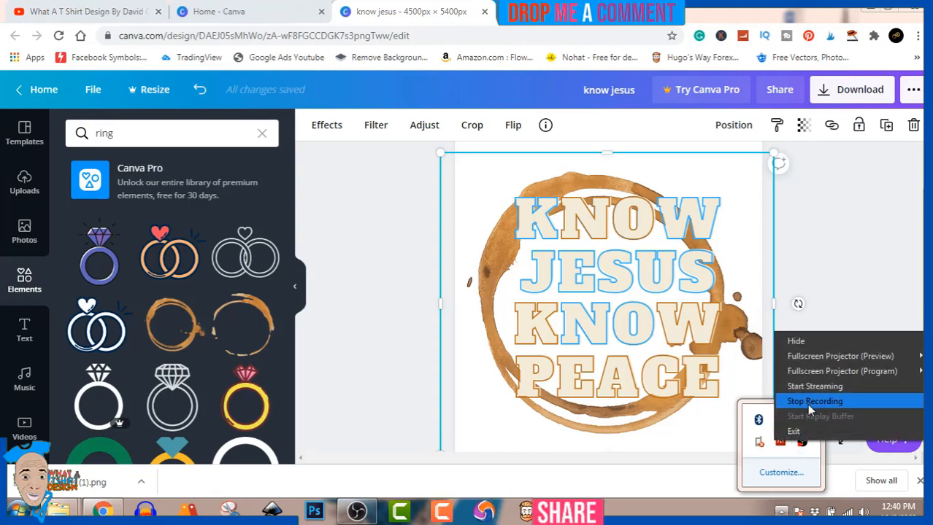
{"action": "left_click", "coordinate": [806, 403]}
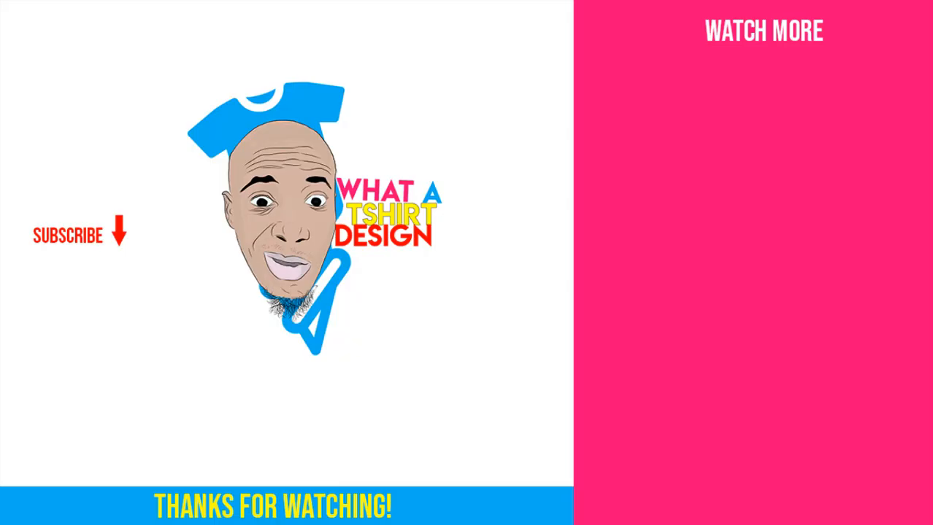